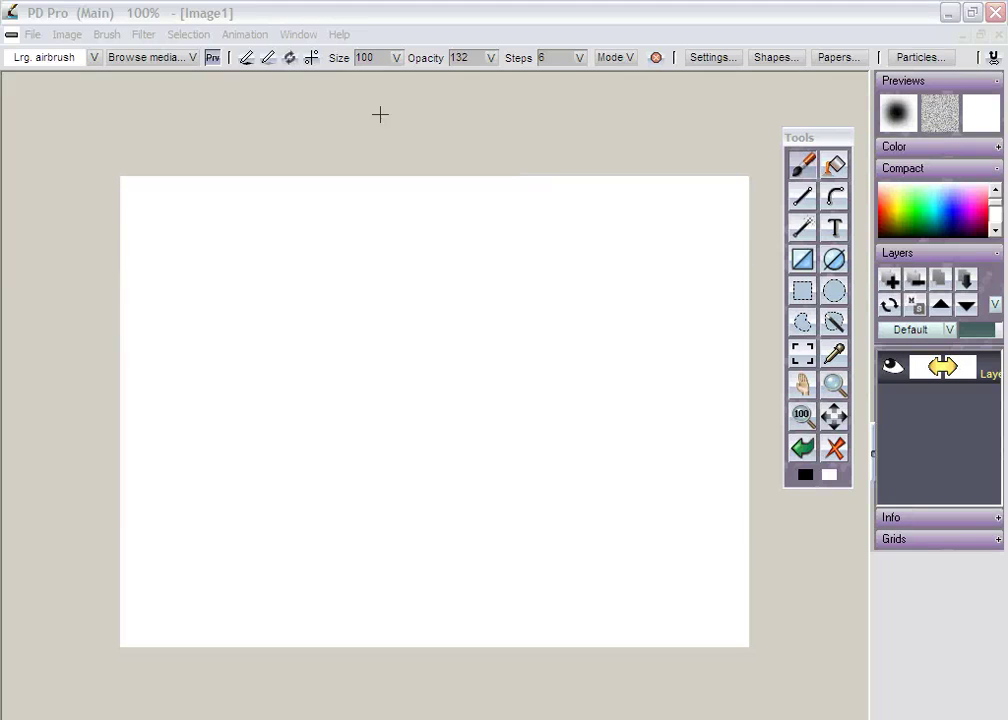
# Open the Plugins panel from Window > Legacy, showing the Misc plugin list.
pyautogui.click(300, 36)
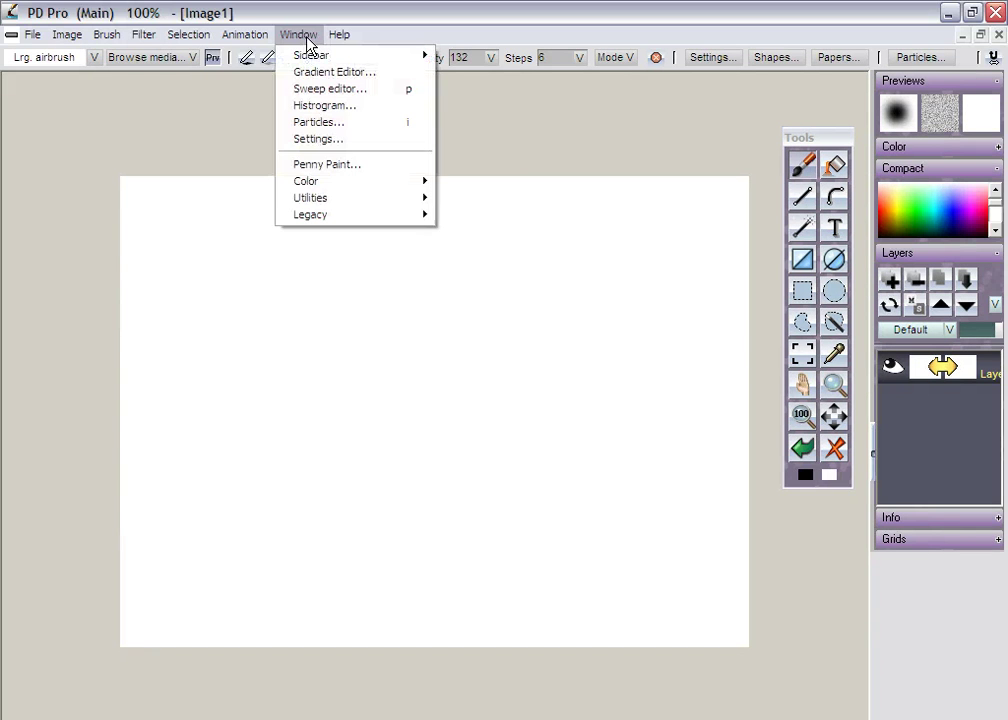
pyautogui.moveTo(351, 206)
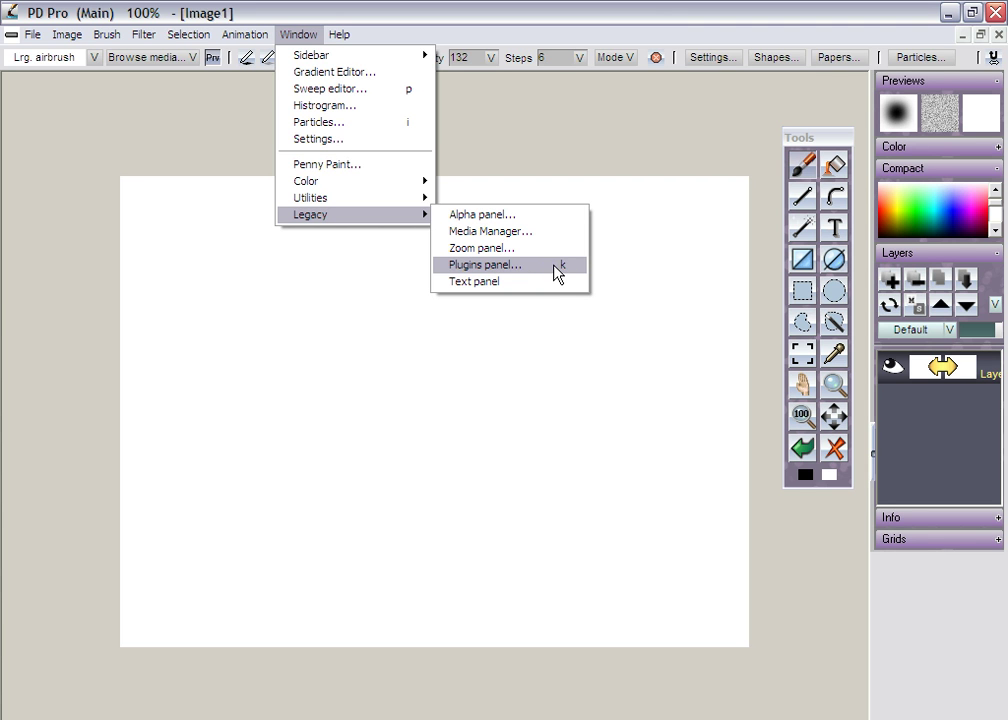
pyautogui.click(585, 125)
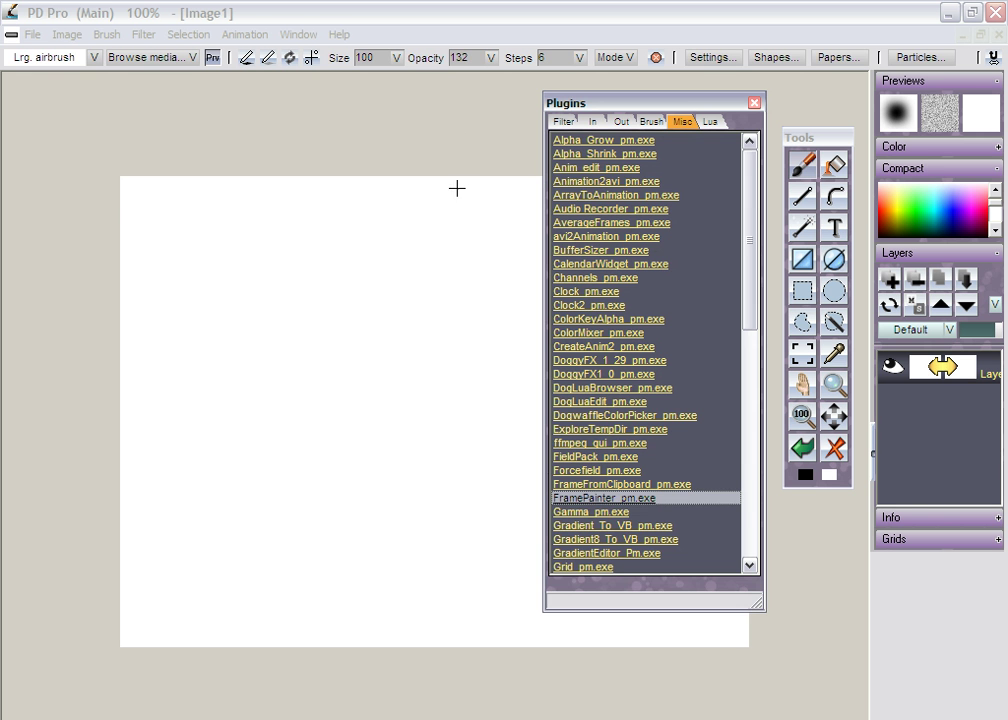
# Browse the Brush and Filter plugin tabs, then launch Audio_Recorder_pm.exe from Misc.
pyautogui.moveTo(681, 107)
pyautogui.mouseDown()
pyautogui.moveTo(698, 113)
pyautogui.moveTo(679, 108)
pyautogui.mouseUp()
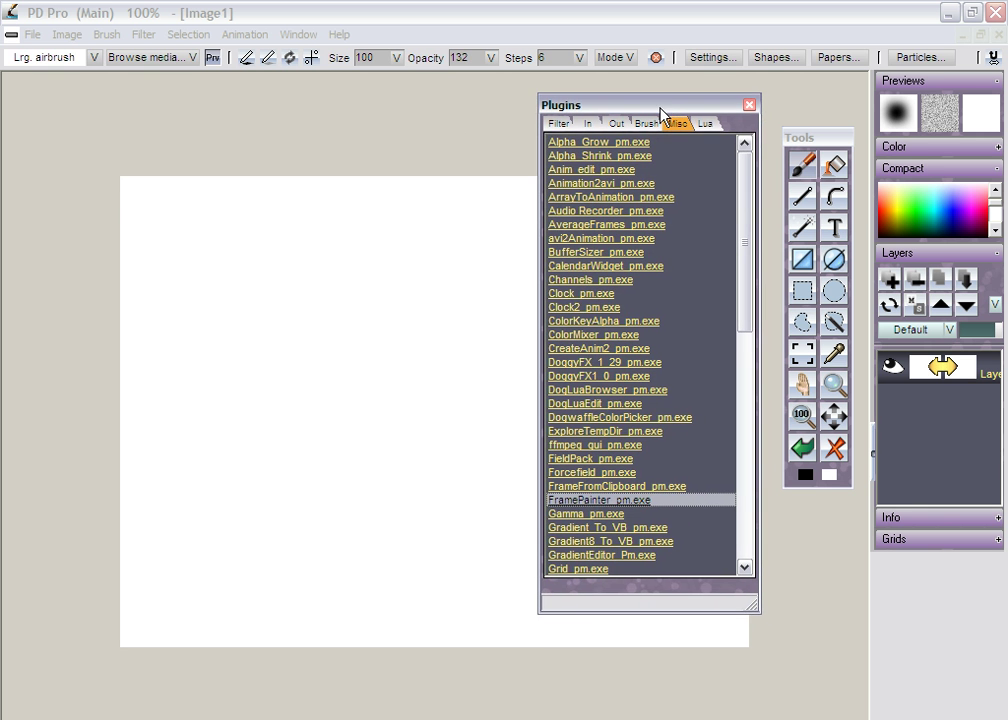
pyautogui.click(645, 123)
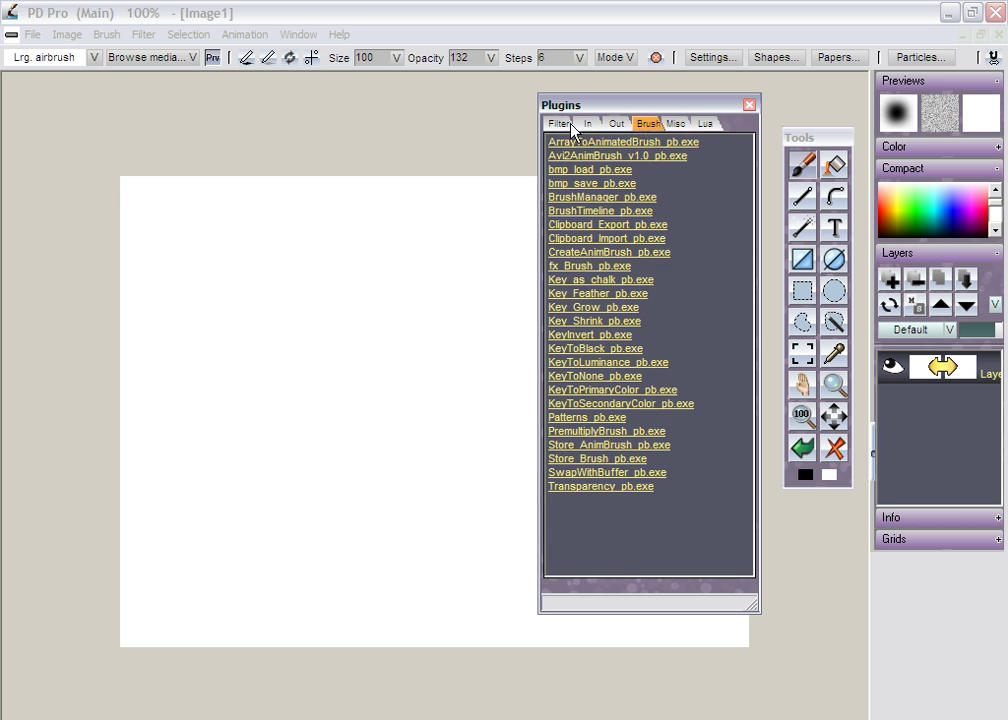
pyautogui.click(558, 123)
pyautogui.click(646, 123)
pyautogui.click(677, 123)
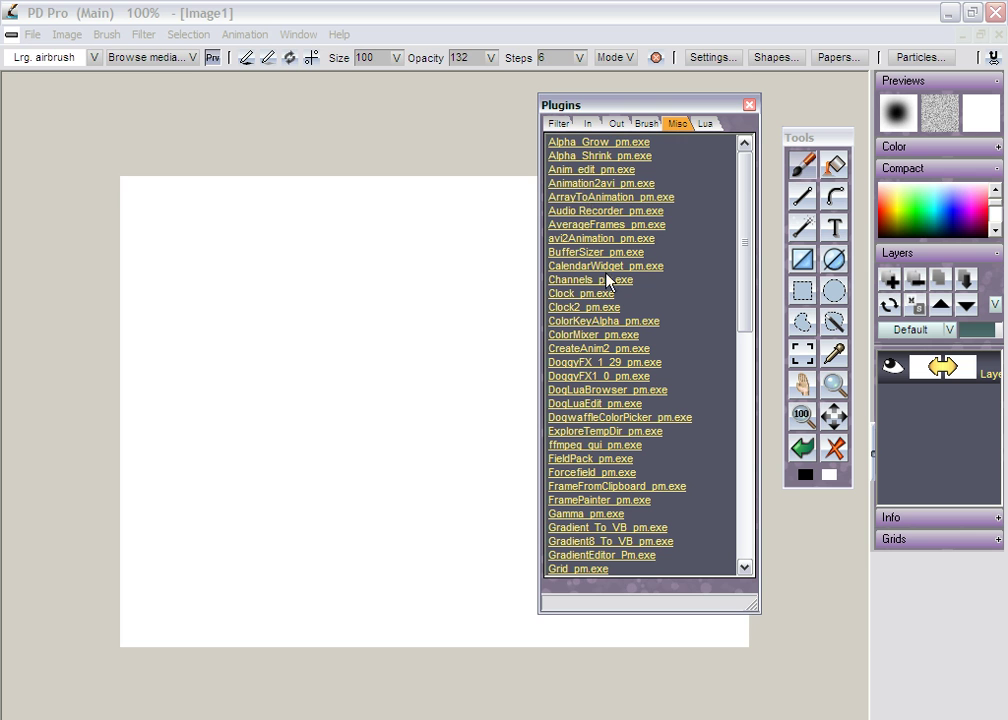
pyautogui.click(599, 212)
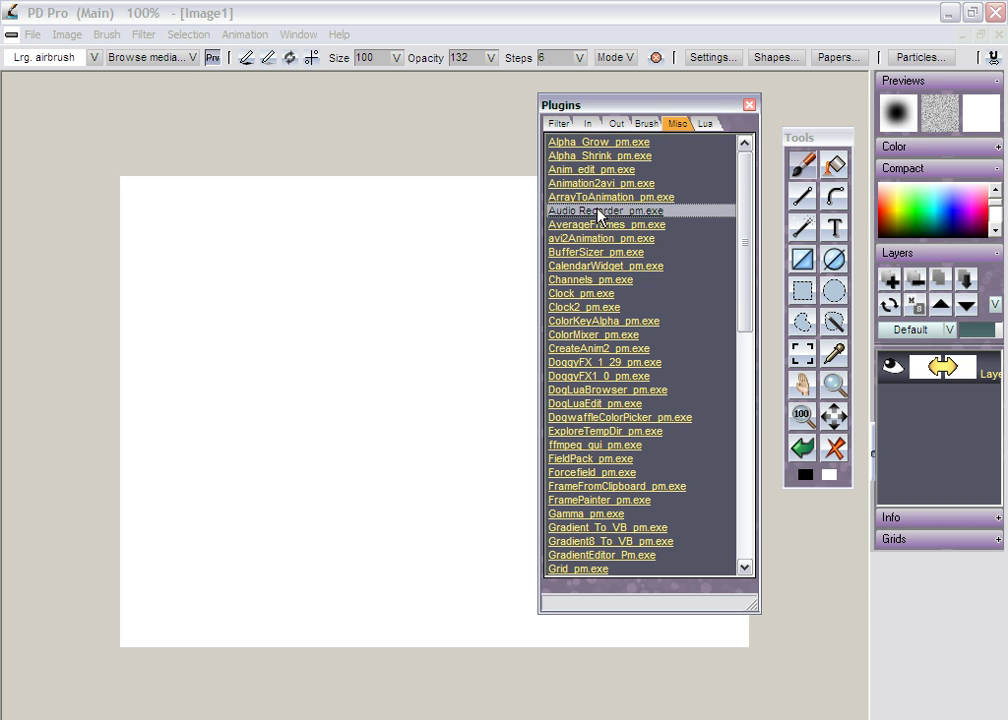
# Record a short audio clip in the Audio recorder.
pyautogui.moveTo(327, 45); pyautogui.dragTo(353, 146)
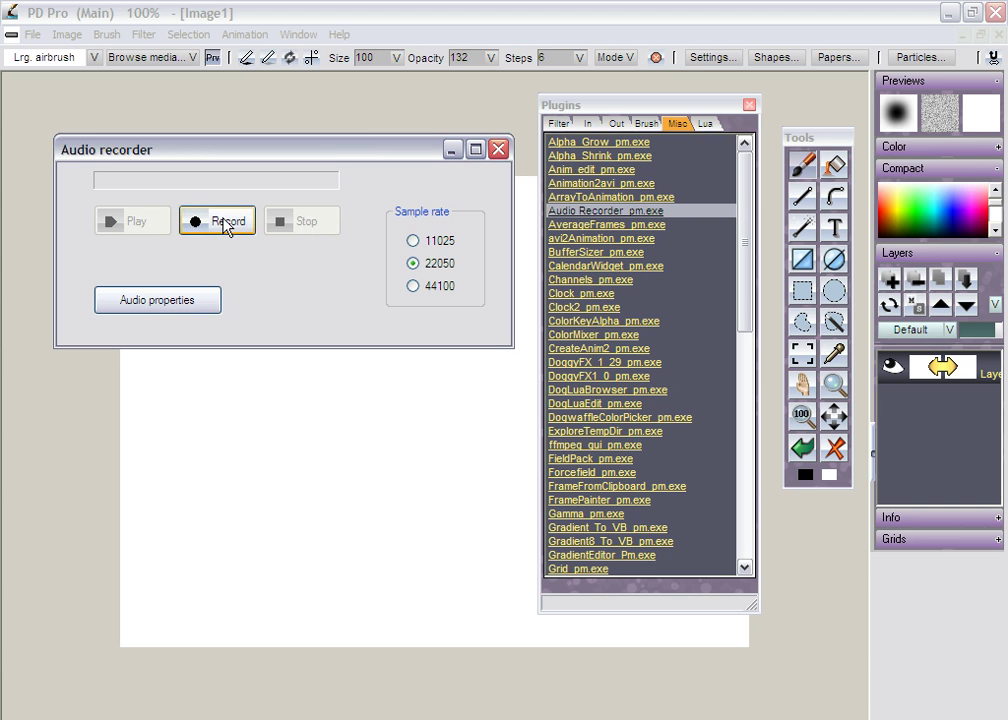
pyautogui.click(230, 228)
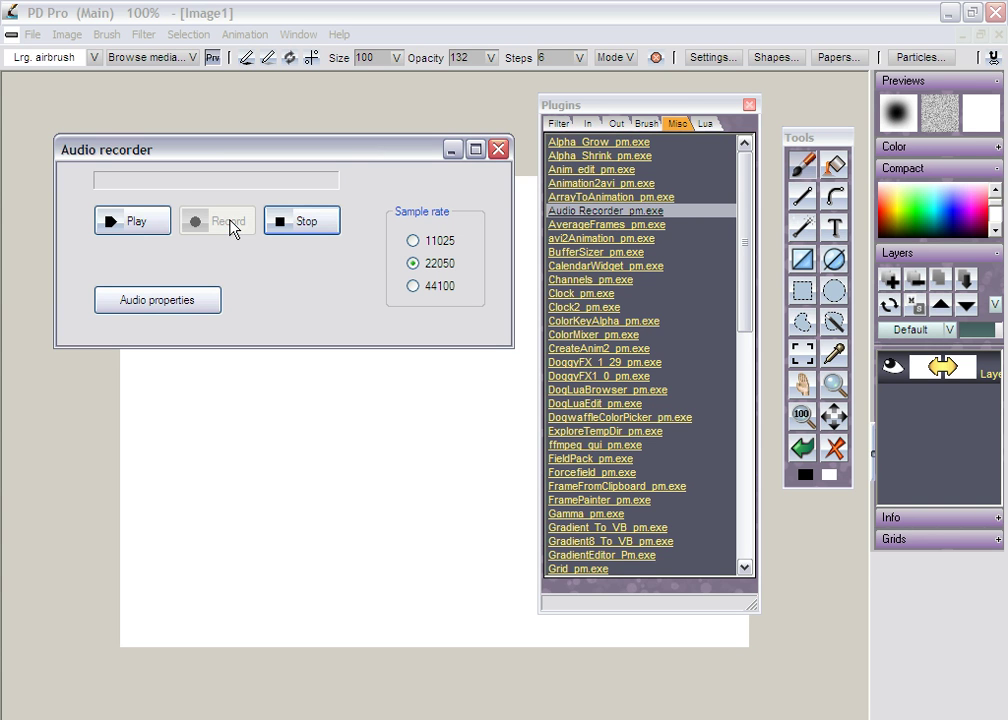
pyautogui.click(312, 222)
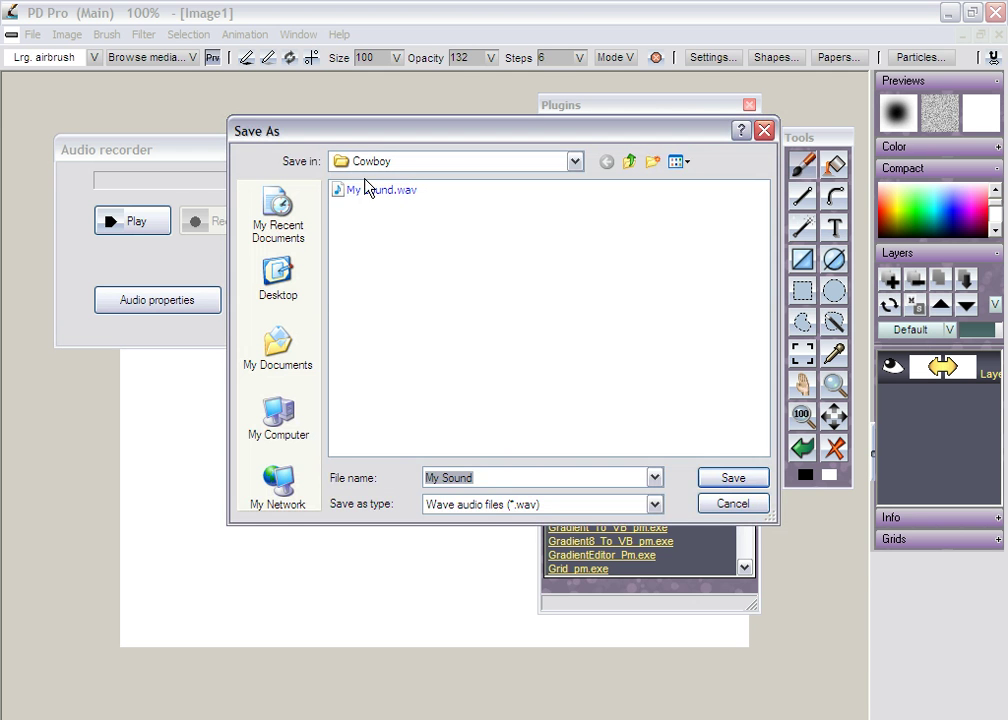
# Save the recording as My Sound2.wav in the Cowboy folder.
pyautogui.click(489, 476)
pyautogui.write('2')
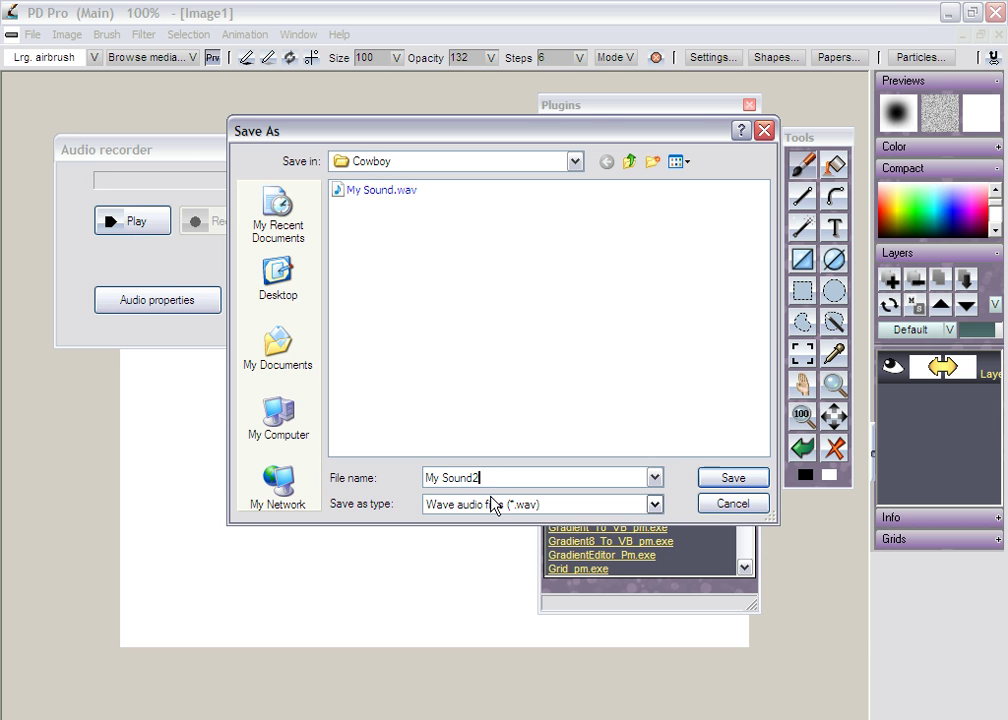
pyautogui.click(733, 477)
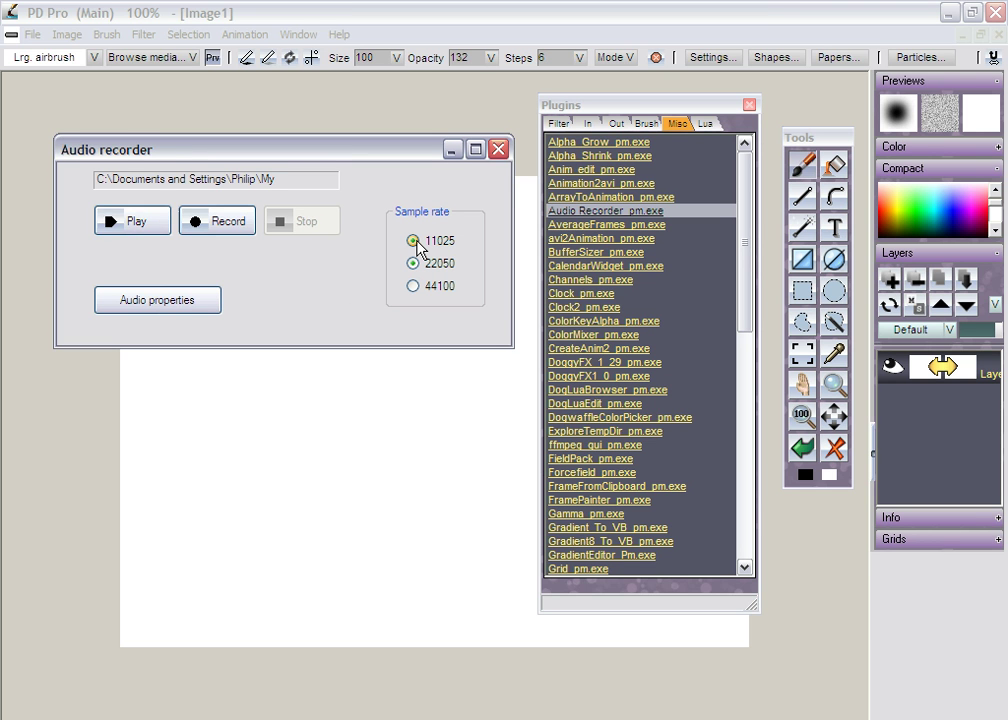
# Set the 44100 sample rate, check Audio properties, and close the Audio recorder.
pyautogui.click(415, 286)
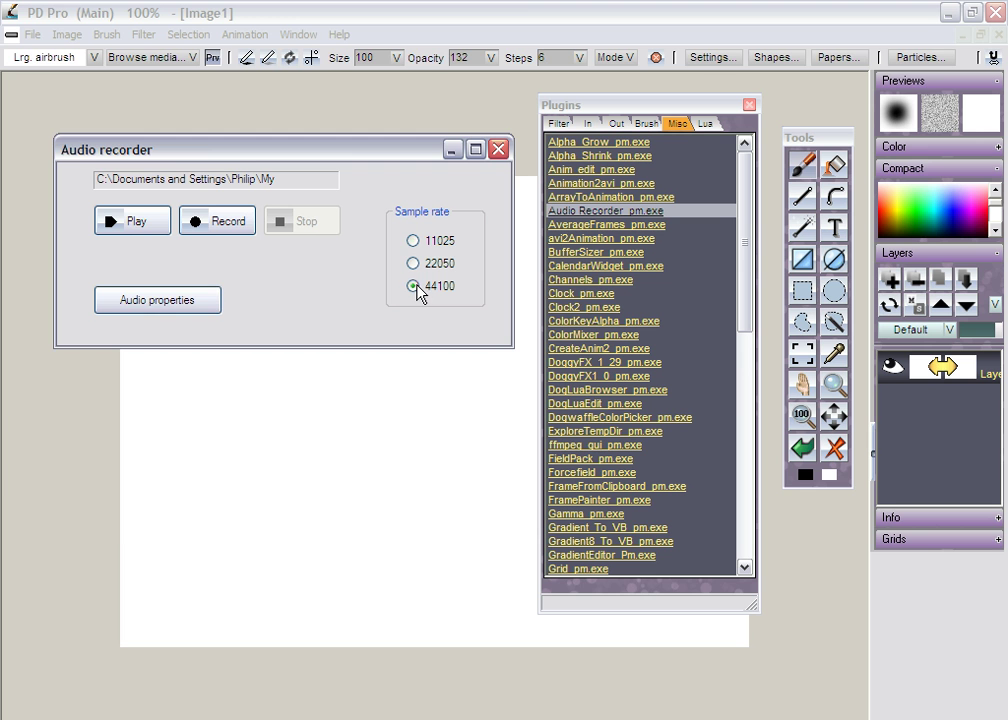
pyautogui.click(206, 305)
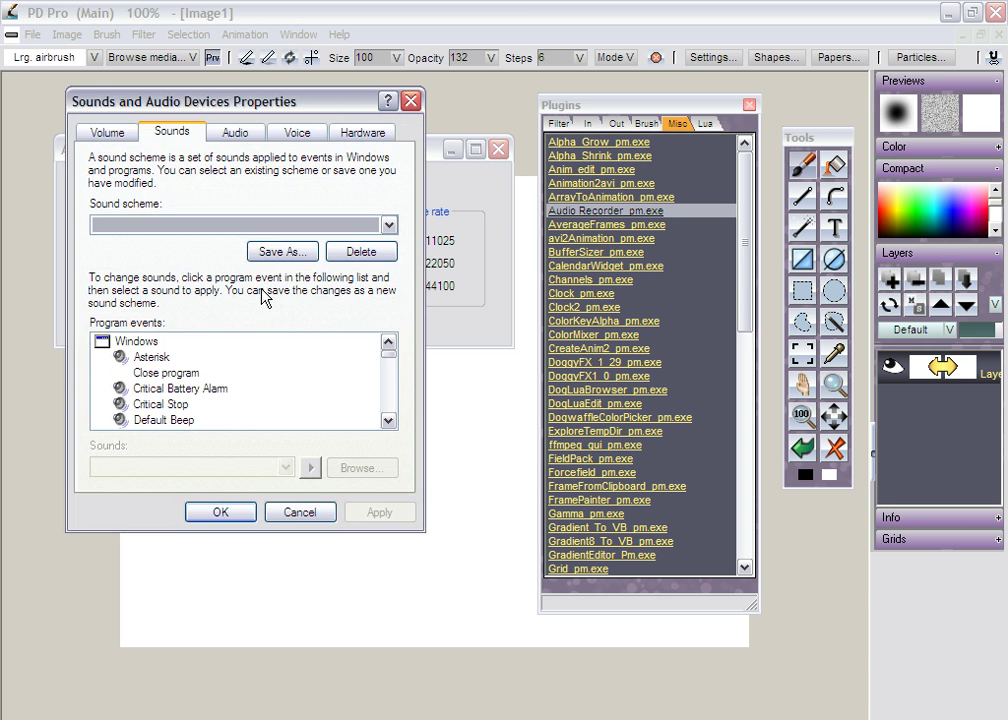
pyautogui.click(410, 101)
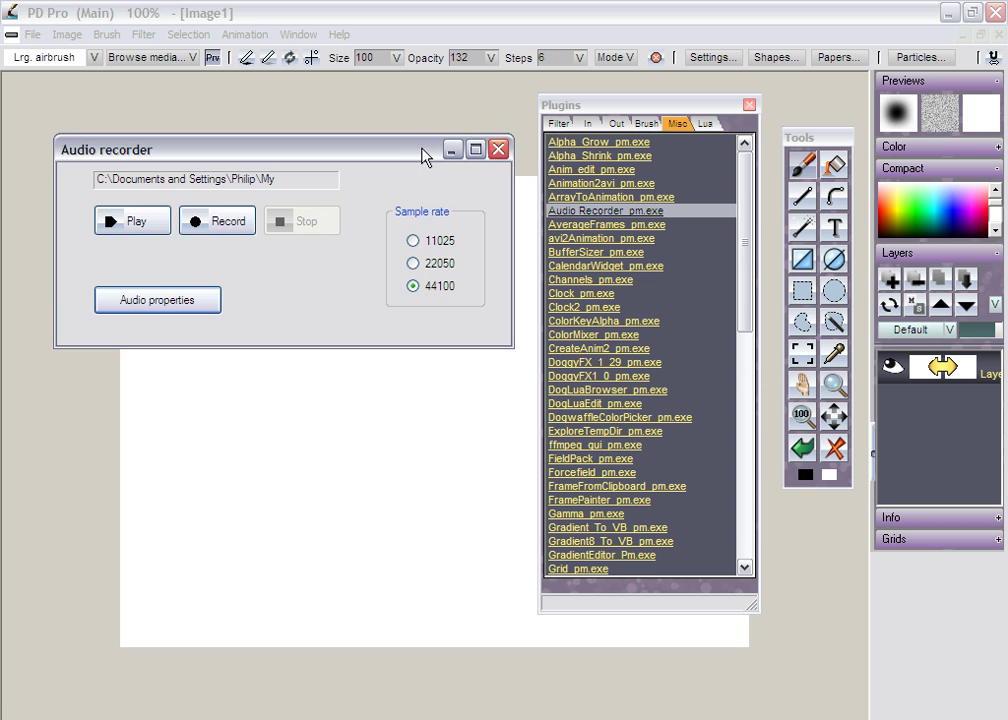
pyautogui.moveTo(425, 157); pyautogui.dragTo(355, 144)
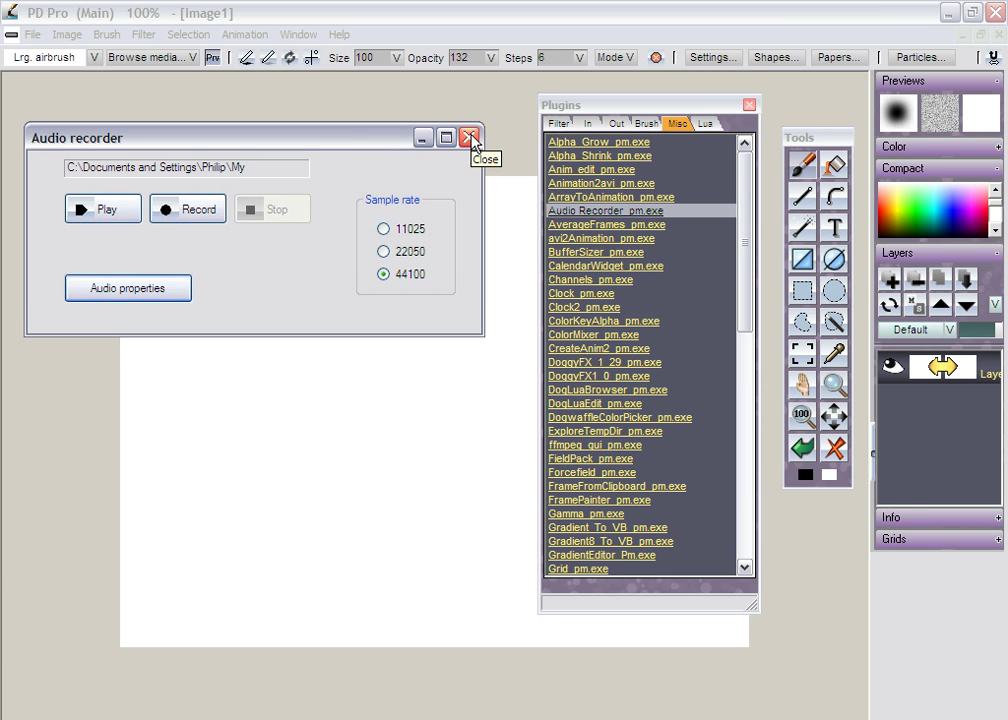
pyautogui.click(474, 143)
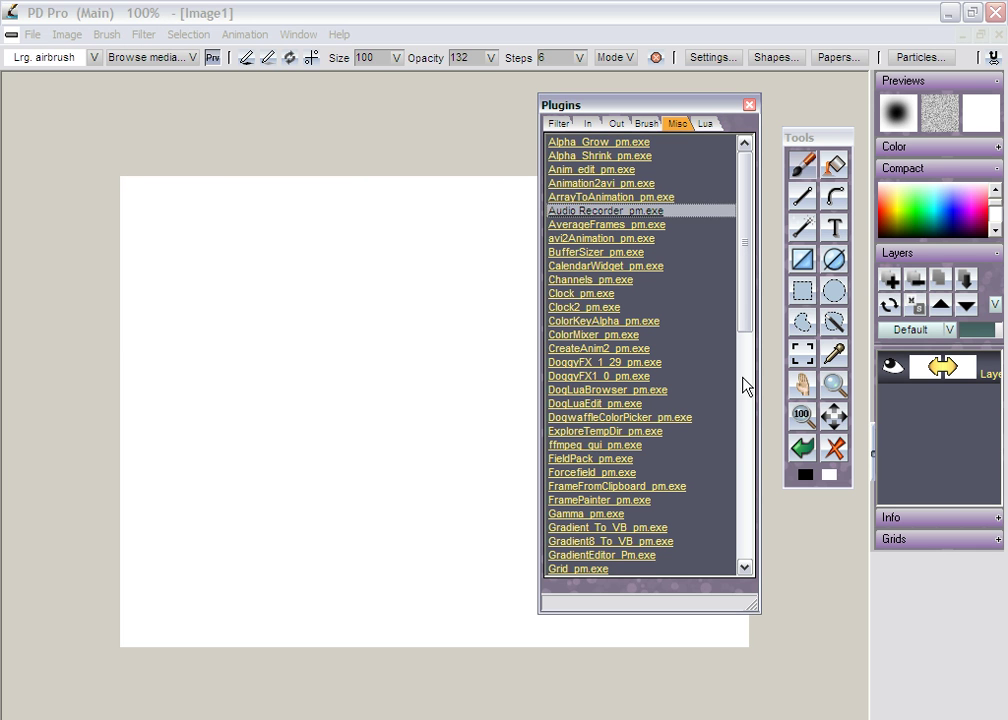
# Launch Mouth_pm.exe and place its Exposure sheet 2.2 window at the top-left.
pyautogui.scroll(-9, 747, 410)
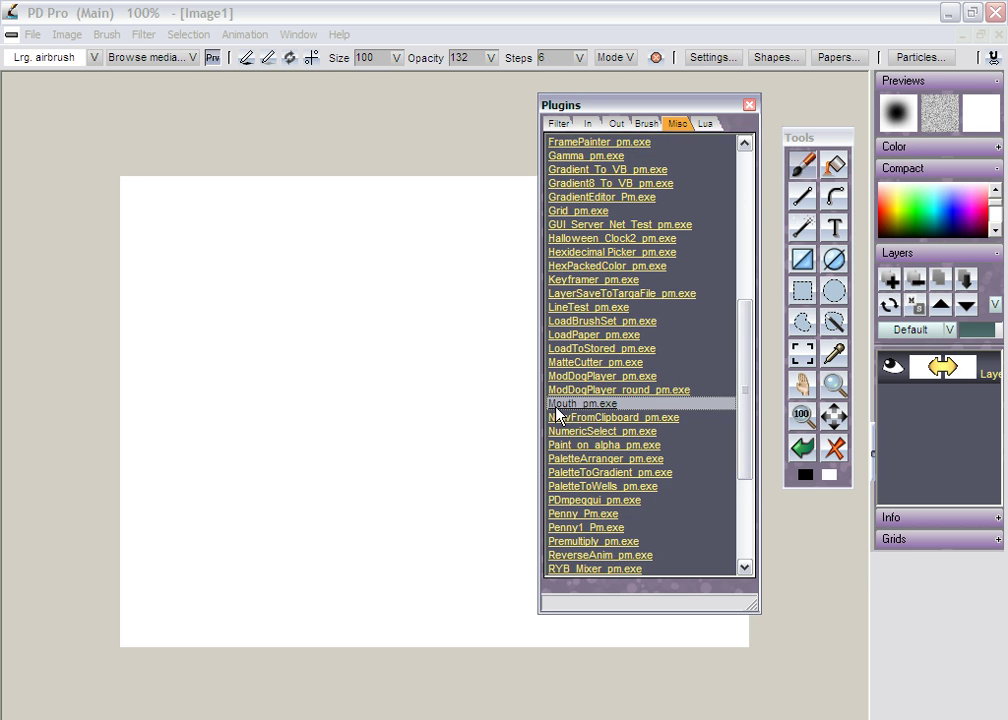
pyautogui.click(562, 402)
pyautogui.moveTo(410, 135); pyautogui.dragTo(333, 104)
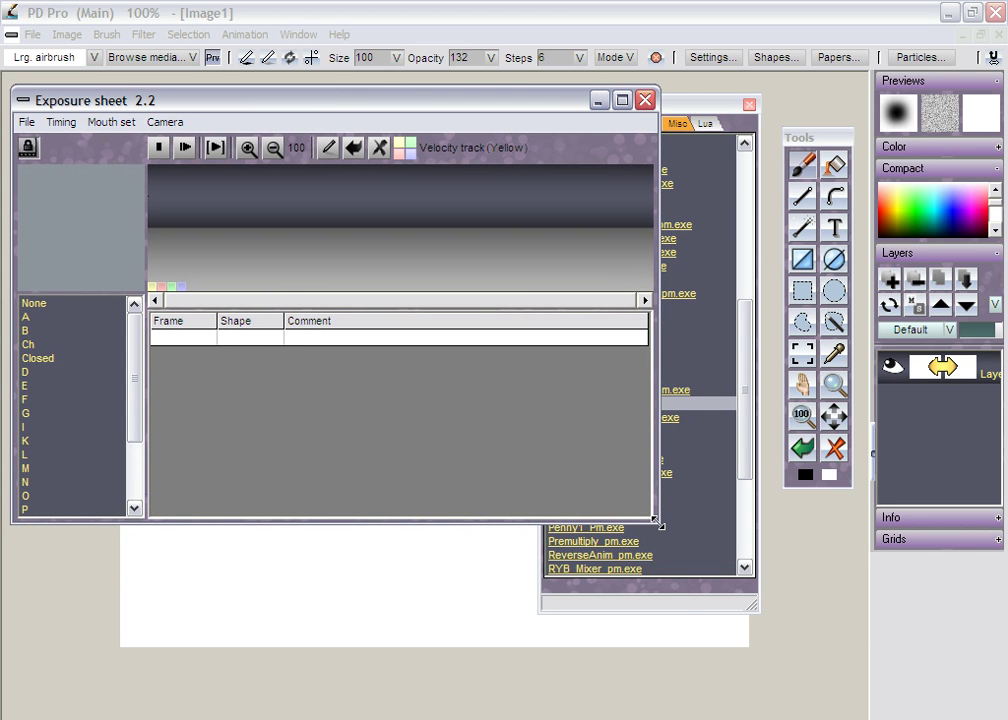
# Enlarge the Exposure sheet and try File > Record audio, then close the recorder.
pyautogui.moveTo(655, 520); pyautogui.dragTo(704, 675)
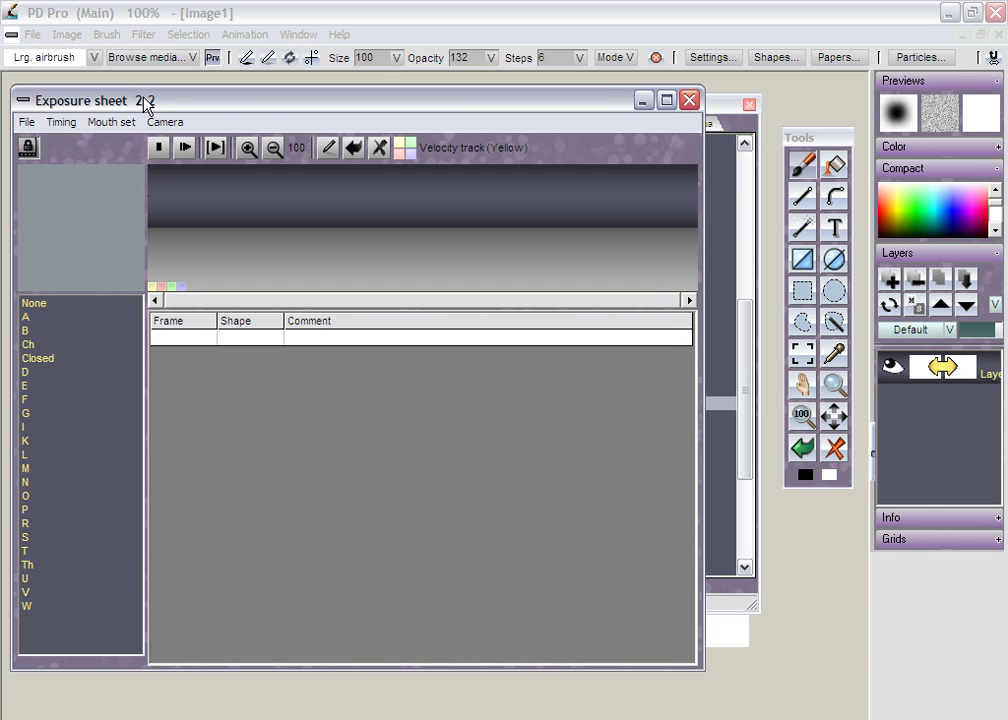
pyautogui.click(25, 120)
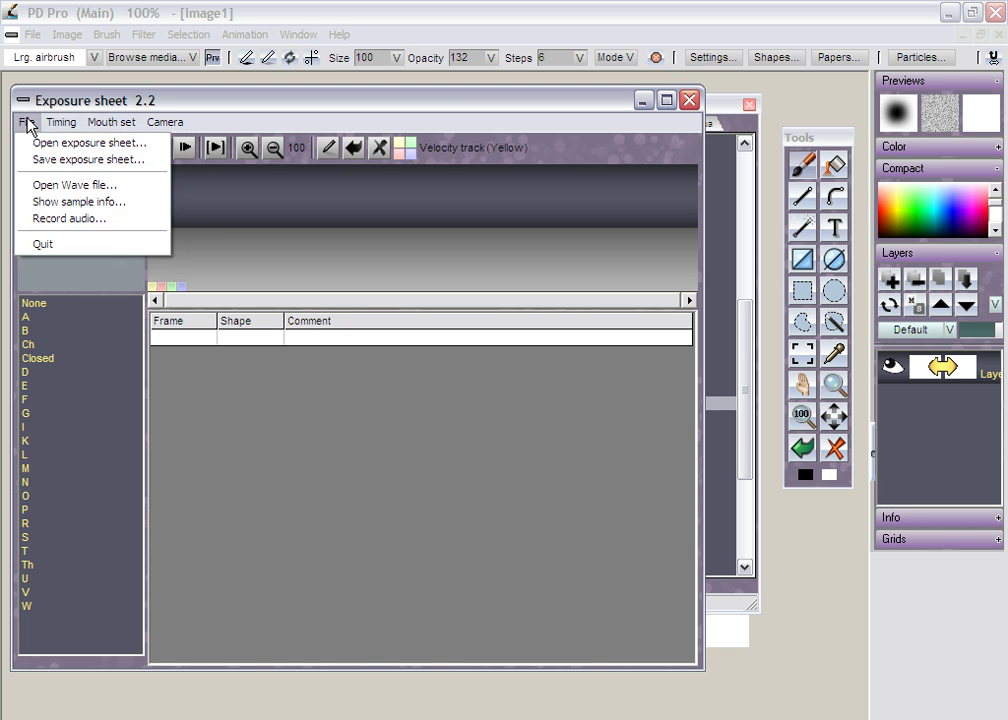
pyautogui.click(73, 221)
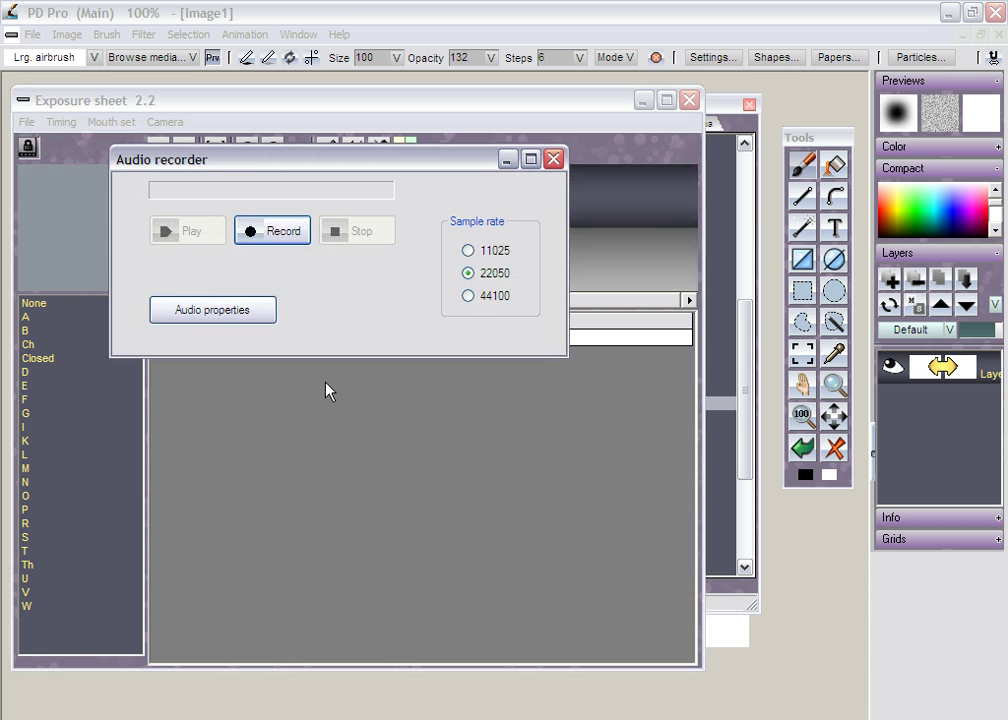
pyautogui.click(553, 161)
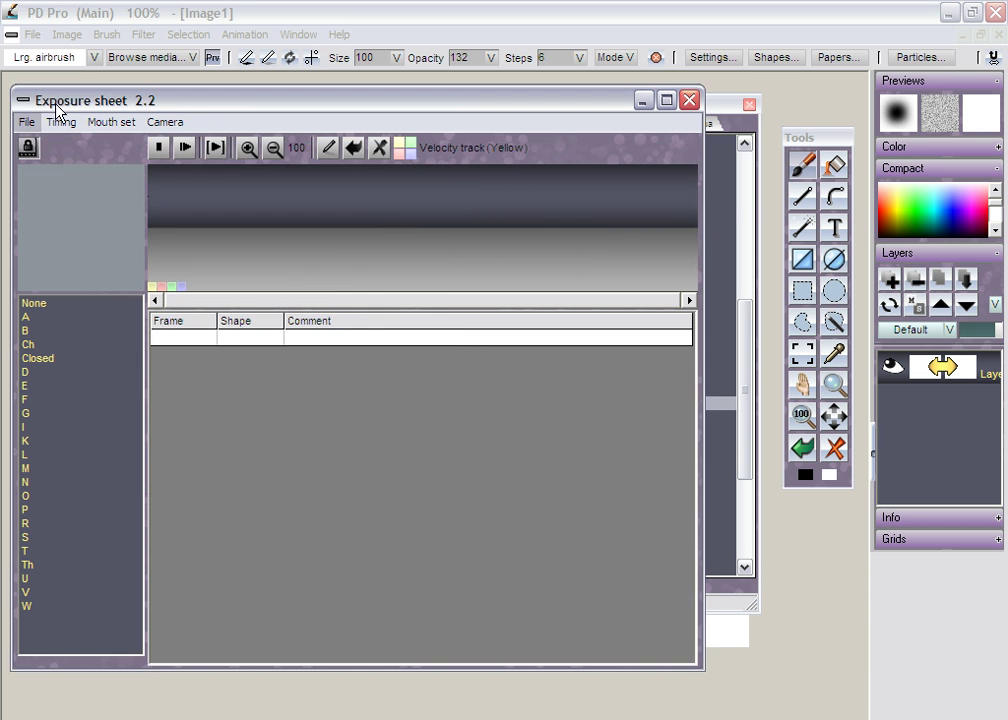
# Try Camera > Frame painter, close the sheet, and launch FramePainter_pm.exe set to 30 frames.
pyautogui.click(172, 124)
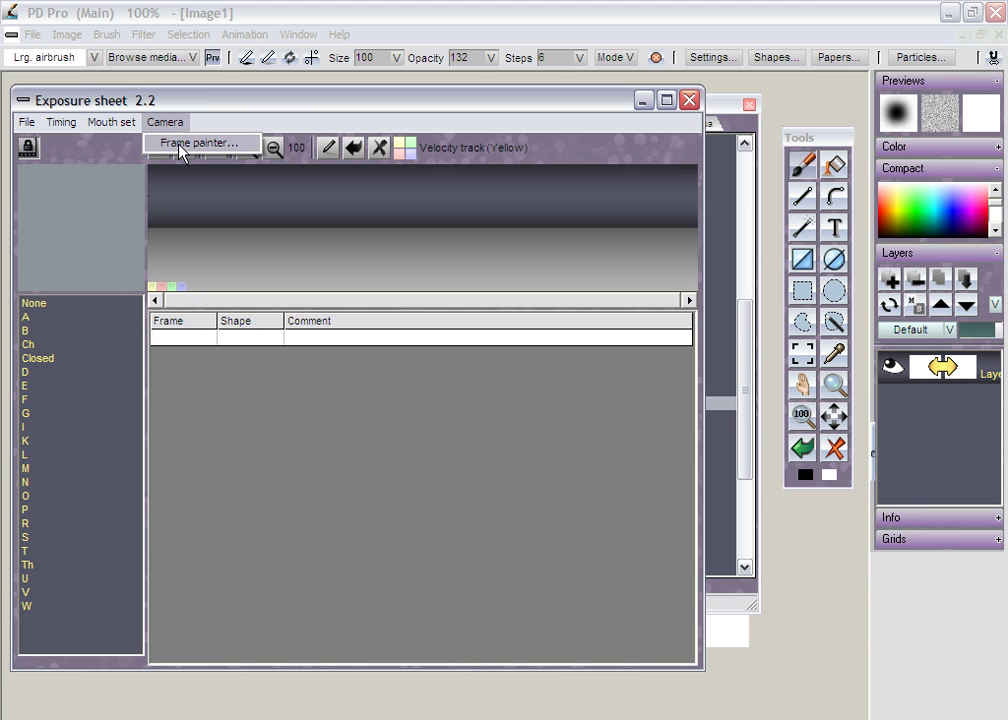
pyautogui.click(183, 145)
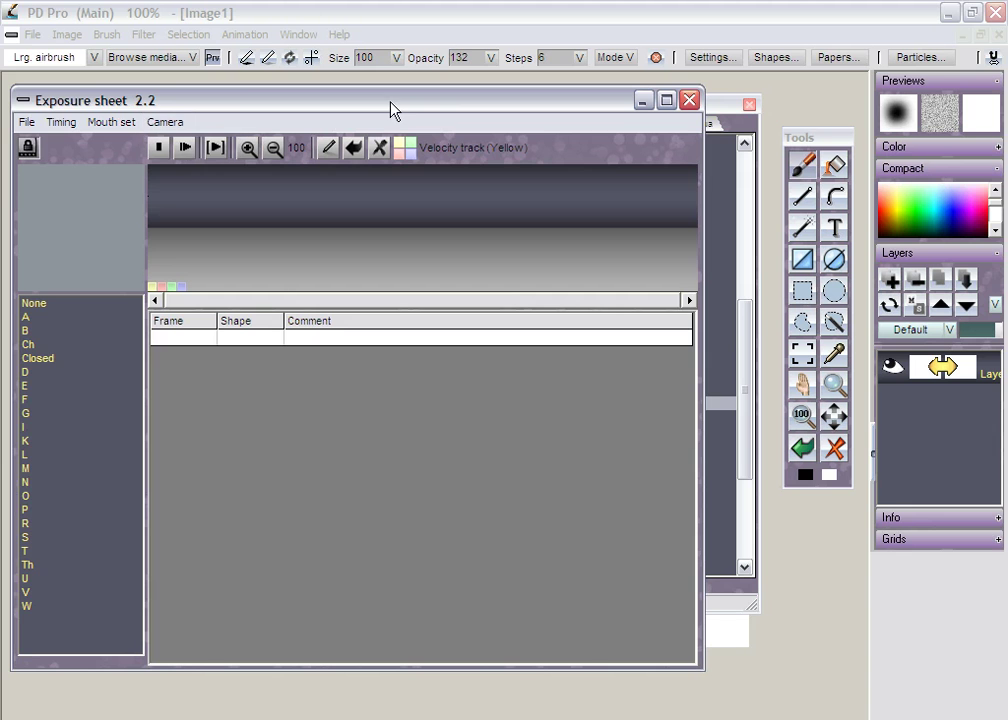
pyautogui.click(689, 100)
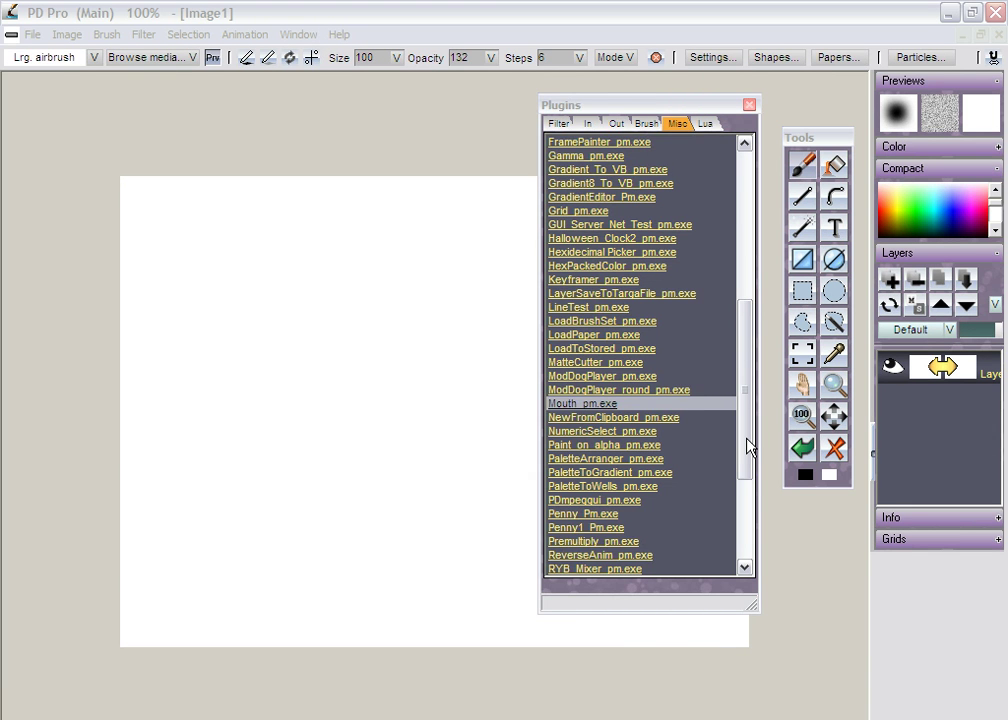
pyautogui.scroll(7, 747, 376)
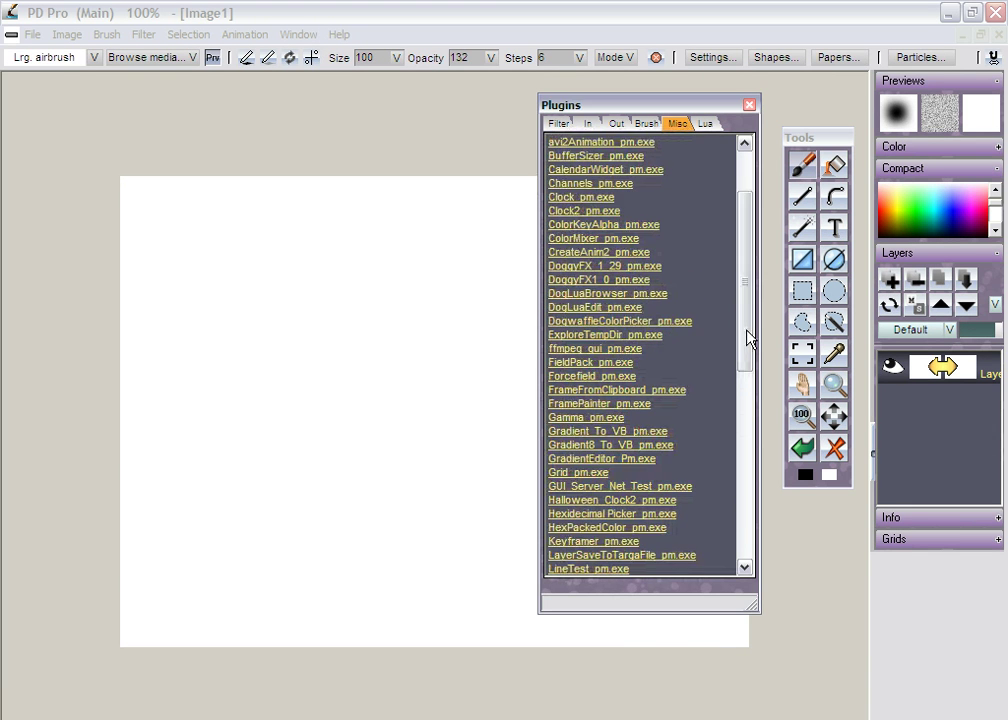
pyautogui.click(590, 406)
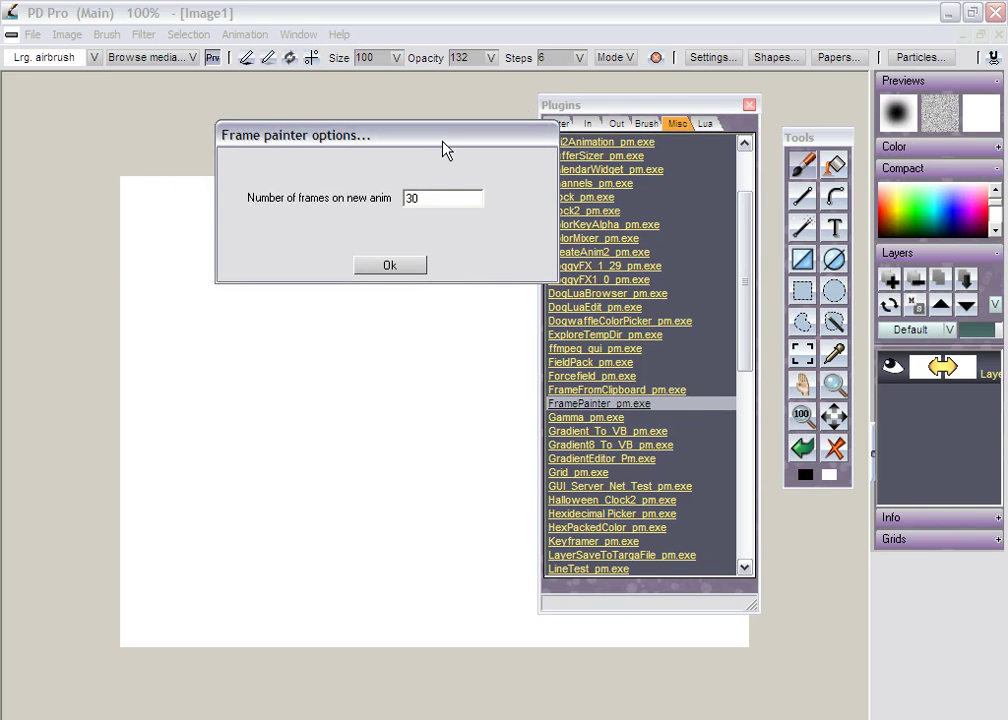
# Accept 30 frames in Frame painter options and dismiss the 'Division by zero' error.
pyautogui.moveTo(366, 141); pyautogui.dragTo(279, 140)
pyautogui.click(229, 257)
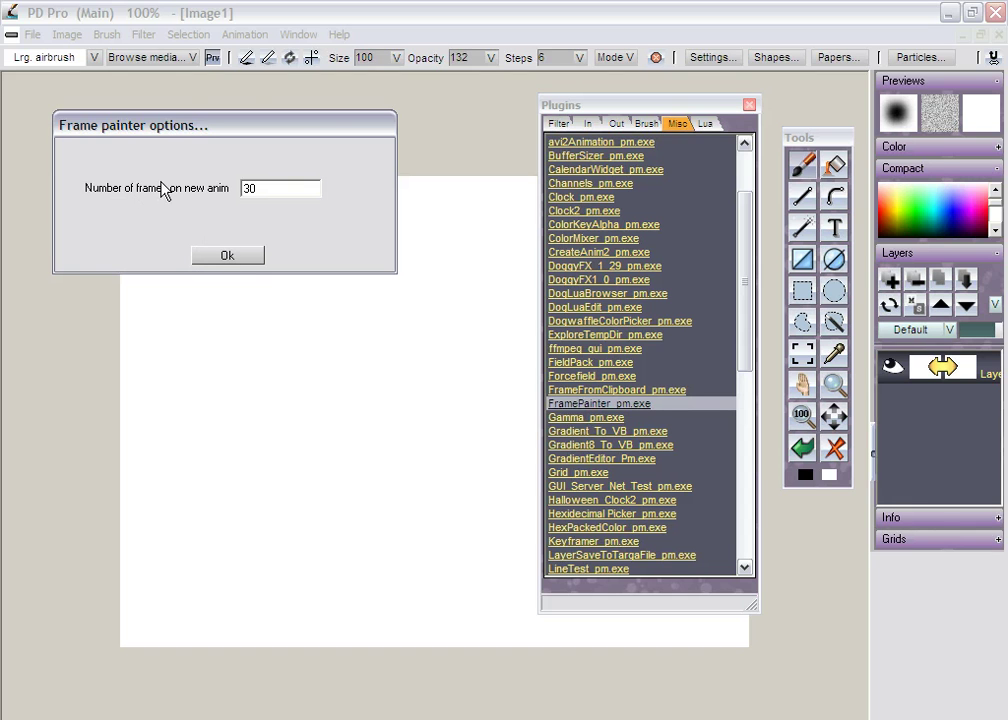
pyautogui.click(256, 255)
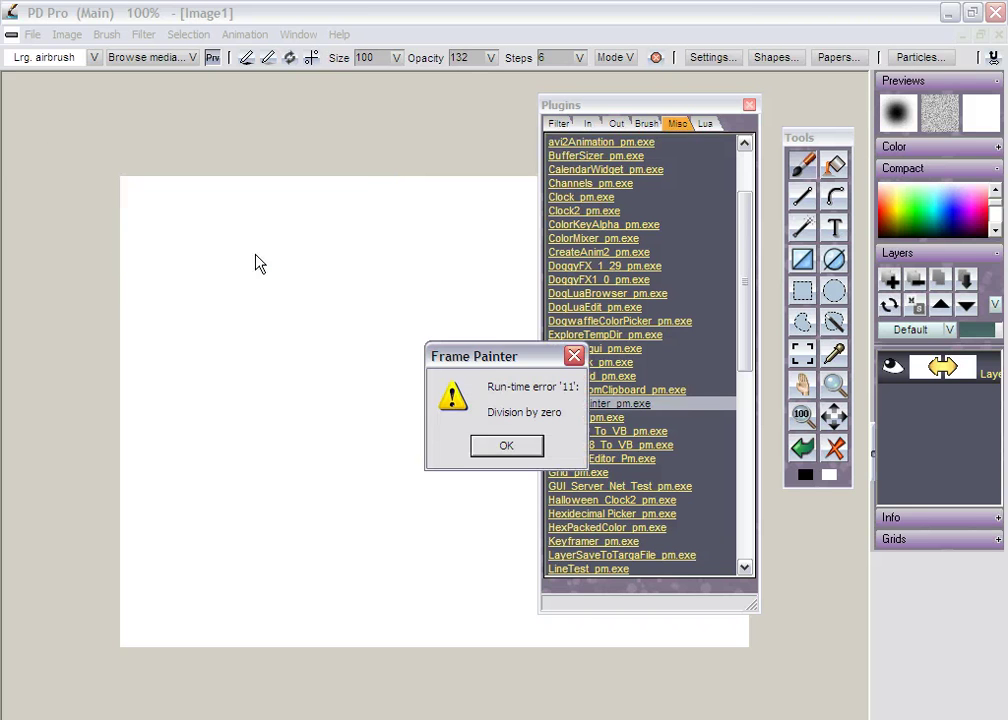
pyautogui.click(504, 440)
# Create a new 4-frame animation via Animation > Create and begin the smiley outline.
pyautogui.moveTo(602, 104); pyautogui.dragTo(846, 182)
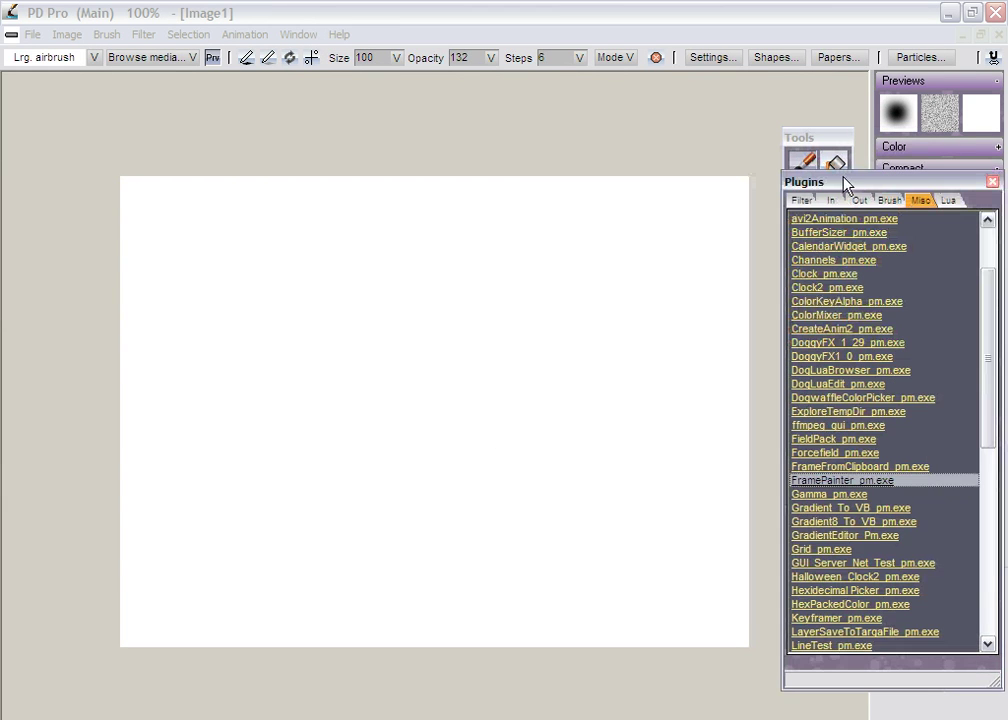
pyautogui.click(238, 35)
pyautogui.click(260, 57)
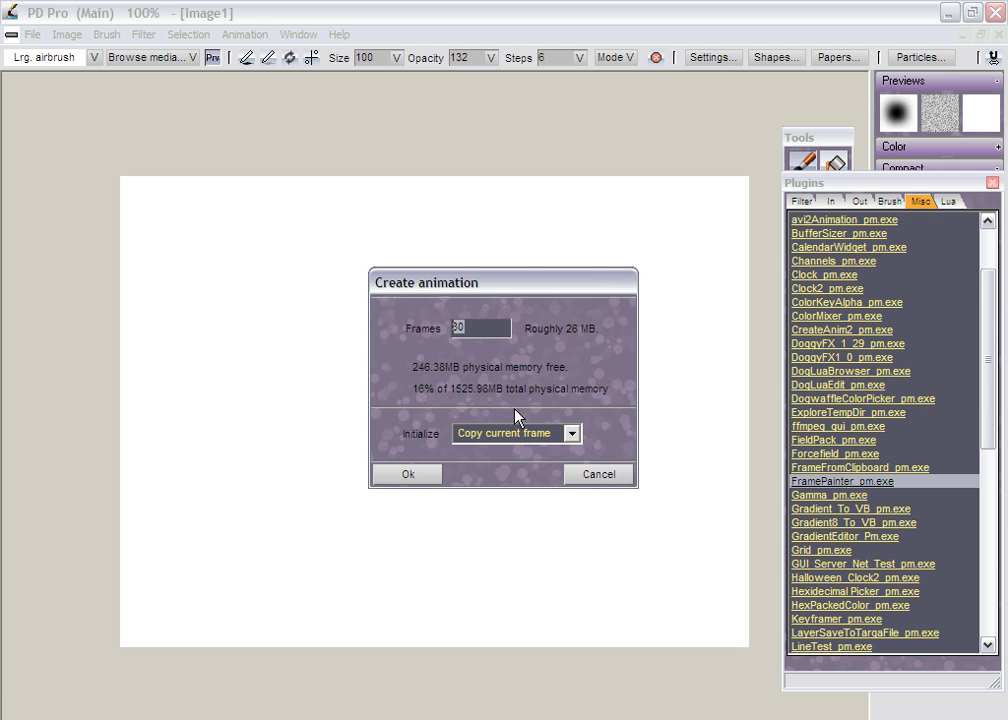
pyautogui.write('4')
pyautogui.click(407, 475)
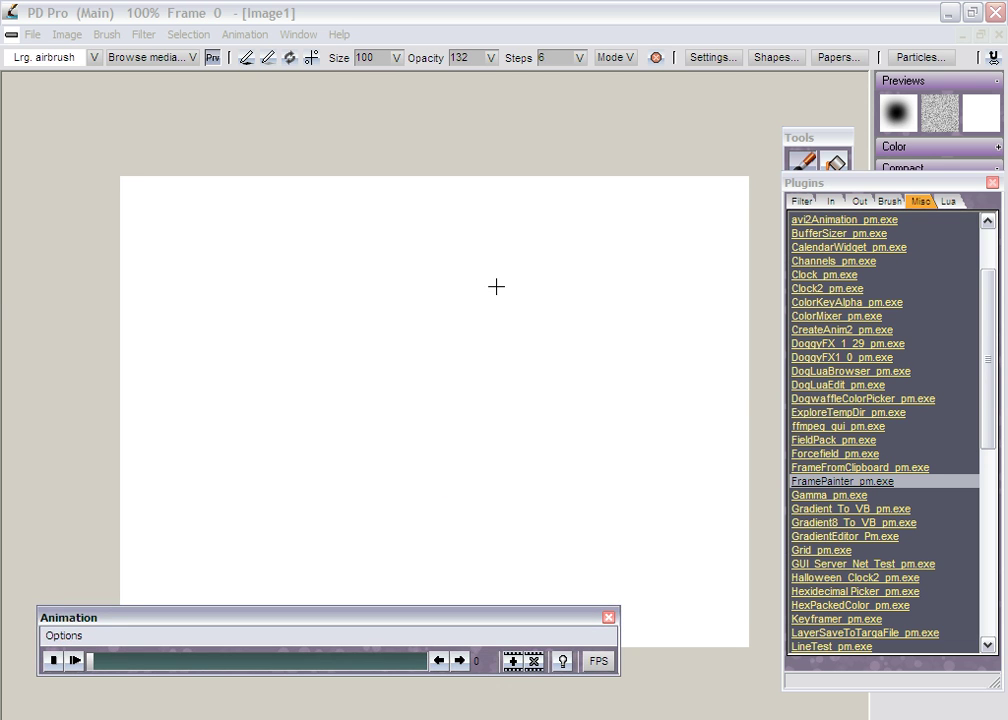
pyautogui.moveTo(495, 286)
pyautogui.mouseDown()
pyautogui.moveTo(326, 290)
pyautogui.moveTo(497, 270)
pyautogui.moveTo(463, 258)
pyautogui.moveTo(528, 283)
pyautogui.mouseUp()
# Finish the smiley face on frame 0 with a smile and two eyes.
pyautogui.moveTo(355, 393)
pyautogui.mouseDown()
pyautogui.moveTo(506, 450)
pyautogui.moveTo(512, 426)
pyautogui.mouseUp()
pyautogui.click(424, 342)
pyautogui.click(468, 349)
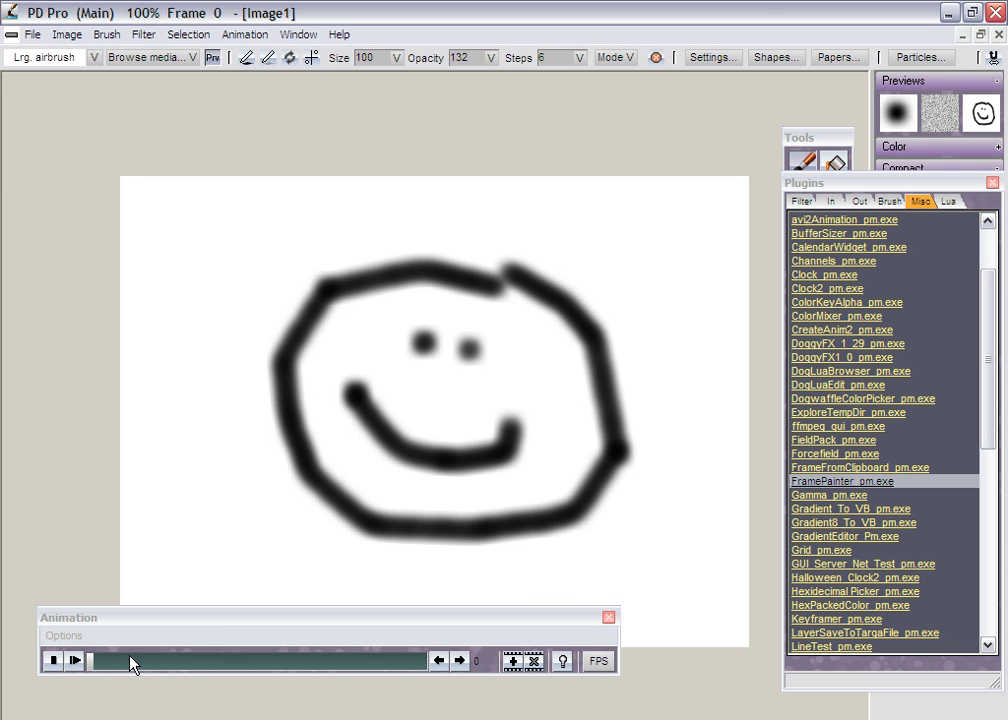
# Airbrush a dinosaur head with snout, jaw and eye on frame 1.
pyautogui.moveTo(131, 664); pyautogui.dragTo(230, 665)
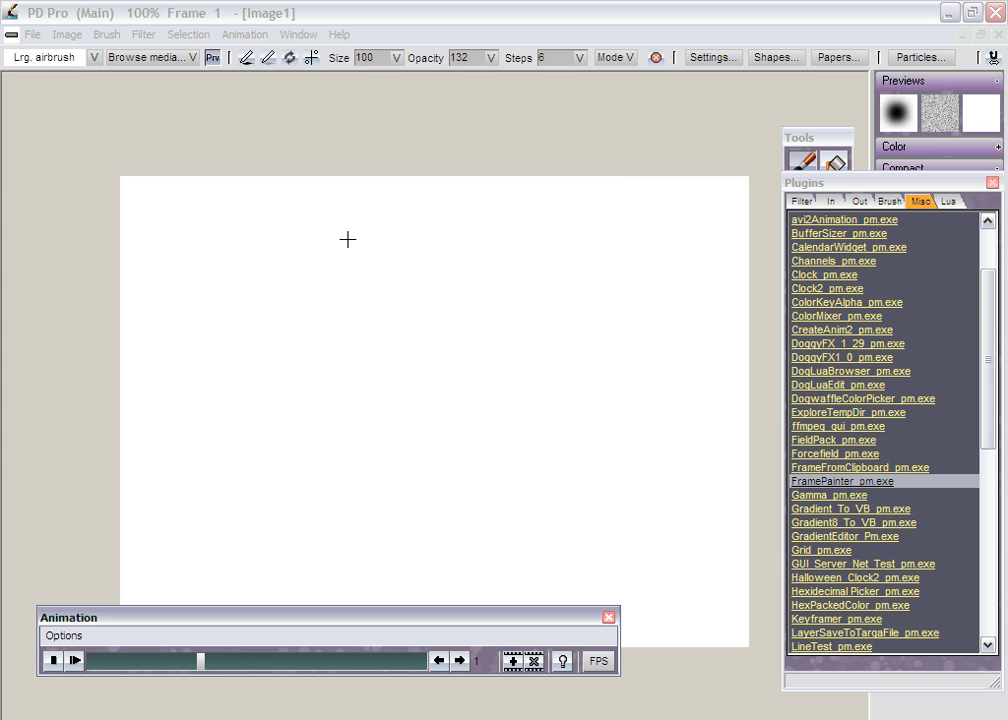
pyautogui.moveTo(438, 189)
pyautogui.mouseDown()
pyautogui.moveTo(221, 398)
pyautogui.moveTo(221, 476)
pyautogui.moveTo(371, 464)
pyautogui.moveTo(359, 523)
pyautogui.moveTo(415, 534)
pyautogui.moveTo(376, 576)
pyautogui.moveTo(471, 588)
pyautogui.mouseUp()
pyautogui.moveTo(453, 188); pyautogui.dragTo(574, 551)
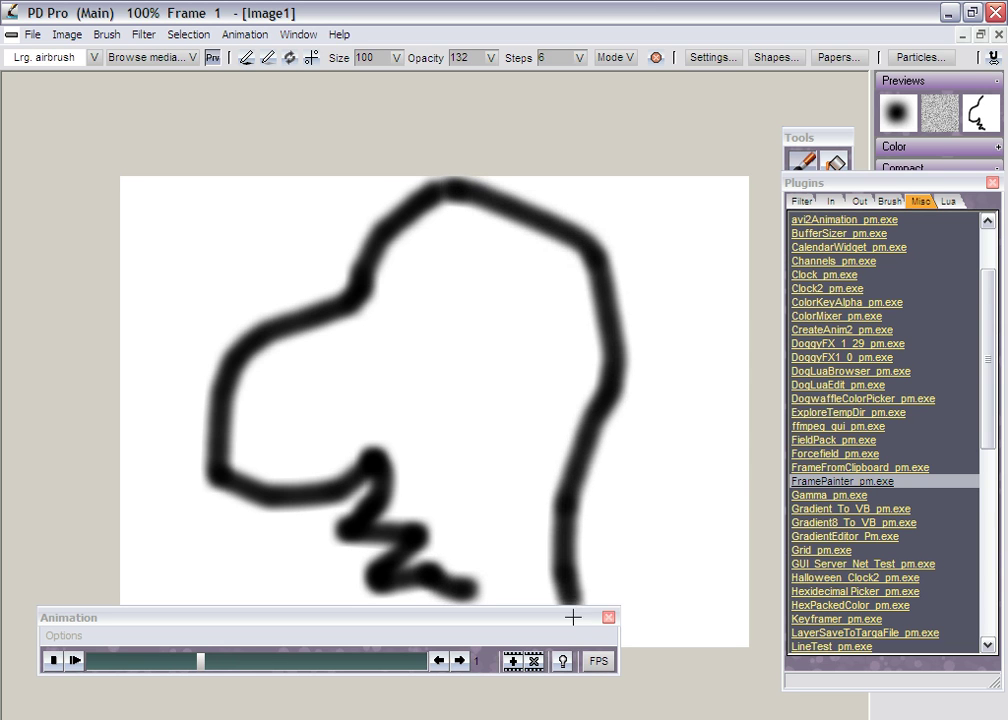
pyautogui.moveTo(398, 258); pyautogui.dragTo(422, 292)
pyautogui.click(396, 316)
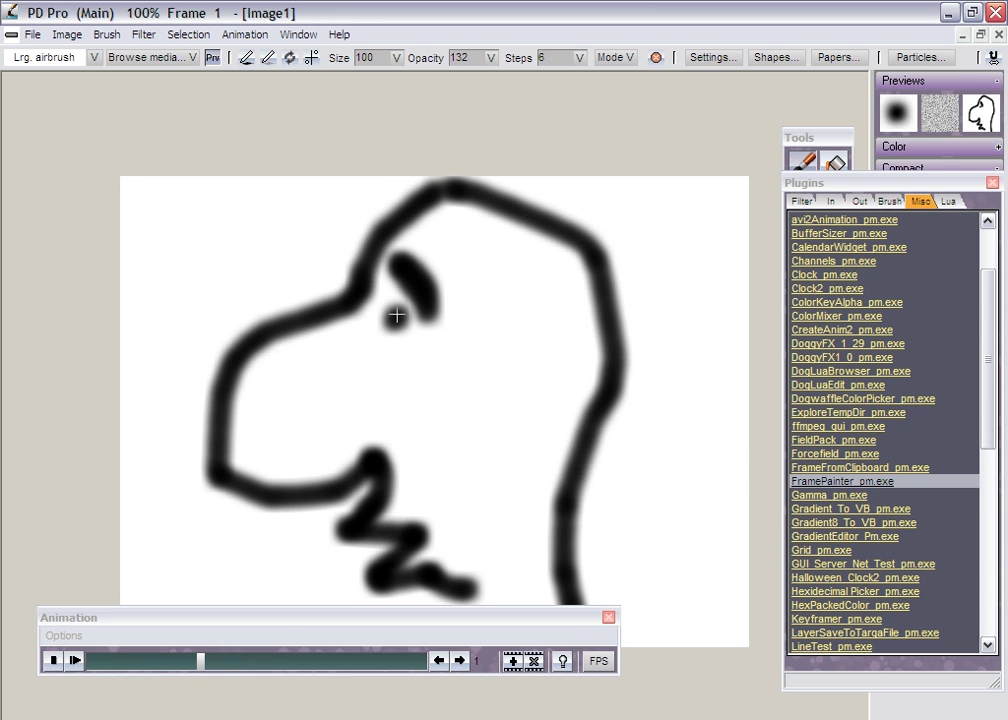
# Scrub between frames 0 and 1, then launch FramePainter_pm.exe.
pyautogui.moveTo(200, 658); pyautogui.dragTo(101, 664)
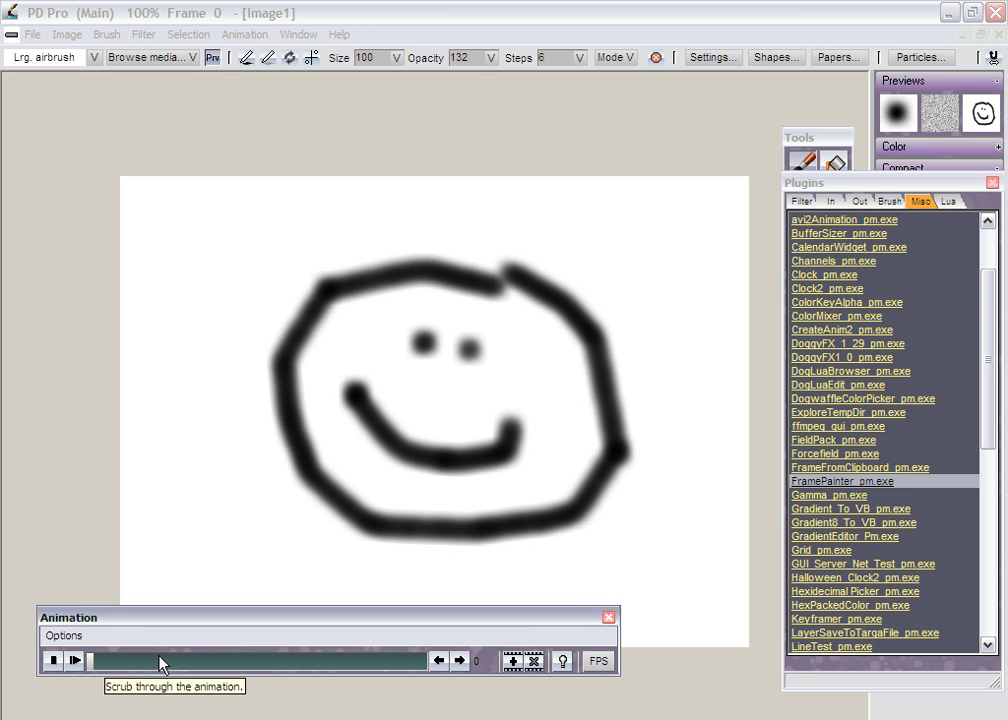
pyautogui.moveTo(164, 664); pyautogui.dragTo(234, 672)
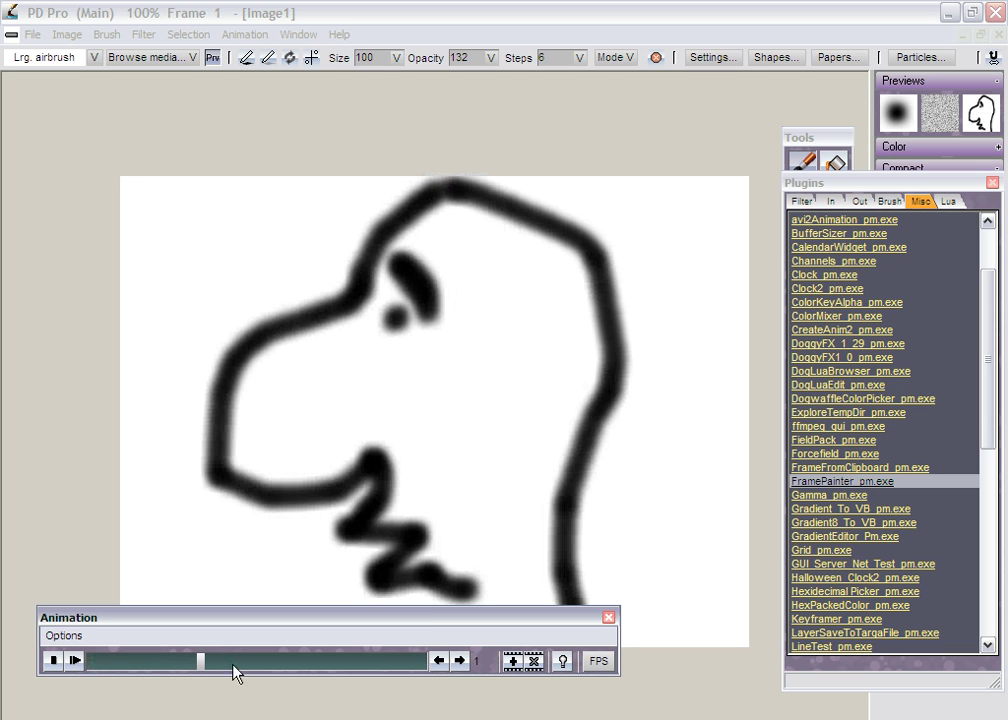
pyautogui.click(849, 484)
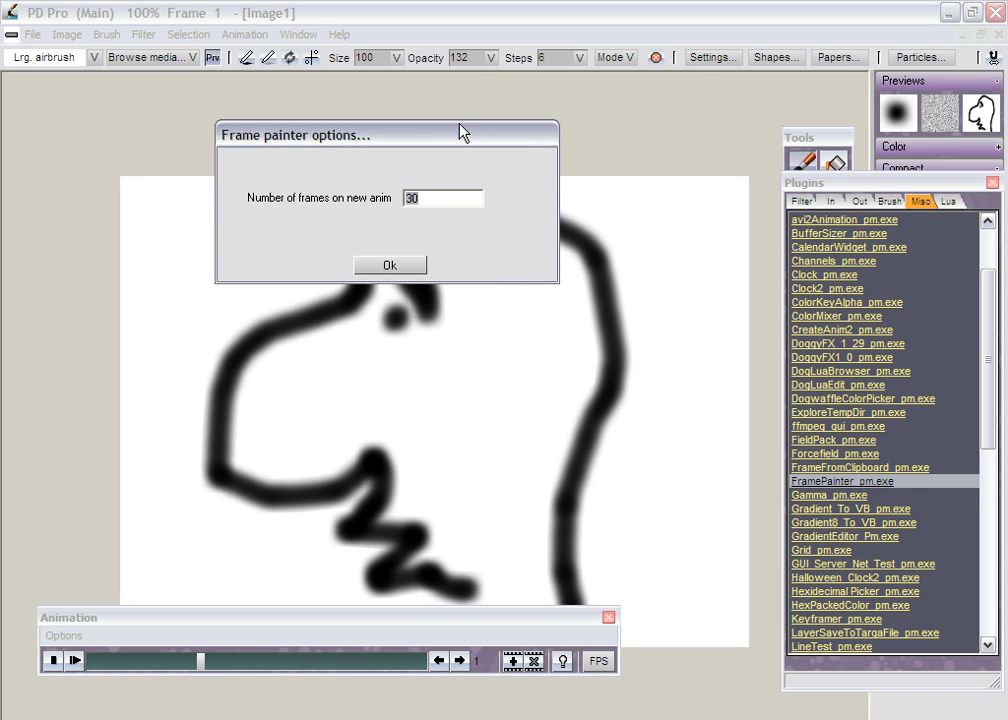
# Accept 30 frames to open Frame painter and select the smiley cell.
pyautogui.click(414, 267)
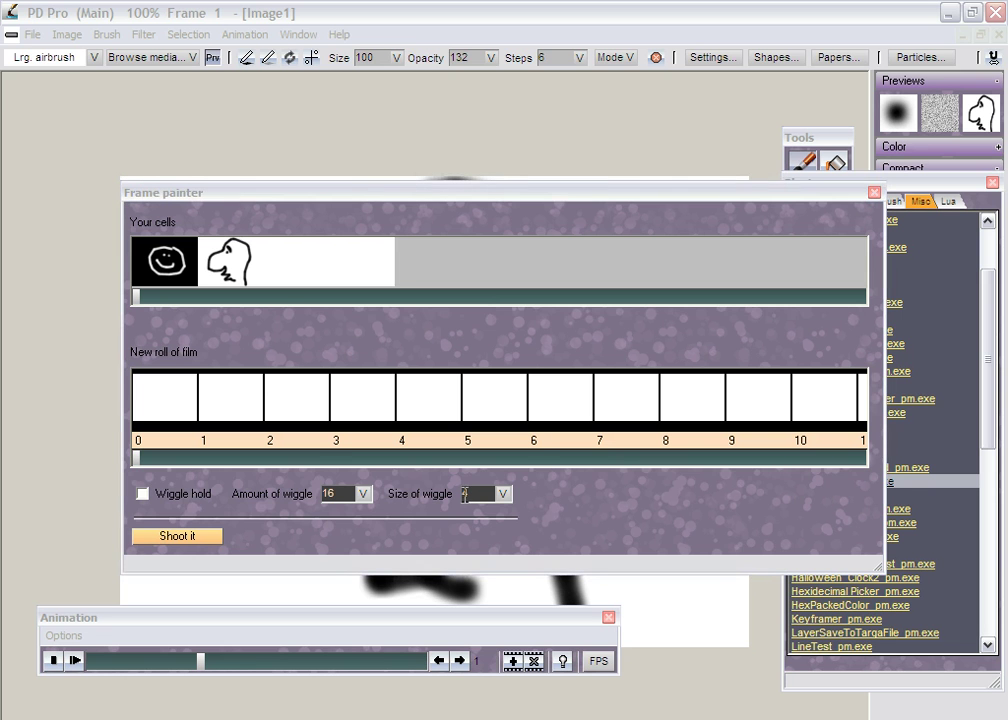
pyautogui.moveTo(350, 190)
pyautogui.mouseDown()
pyautogui.moveTo(310, 172)
pyautogui.moveTo(260, 122)
pyautogui.mouseUp()
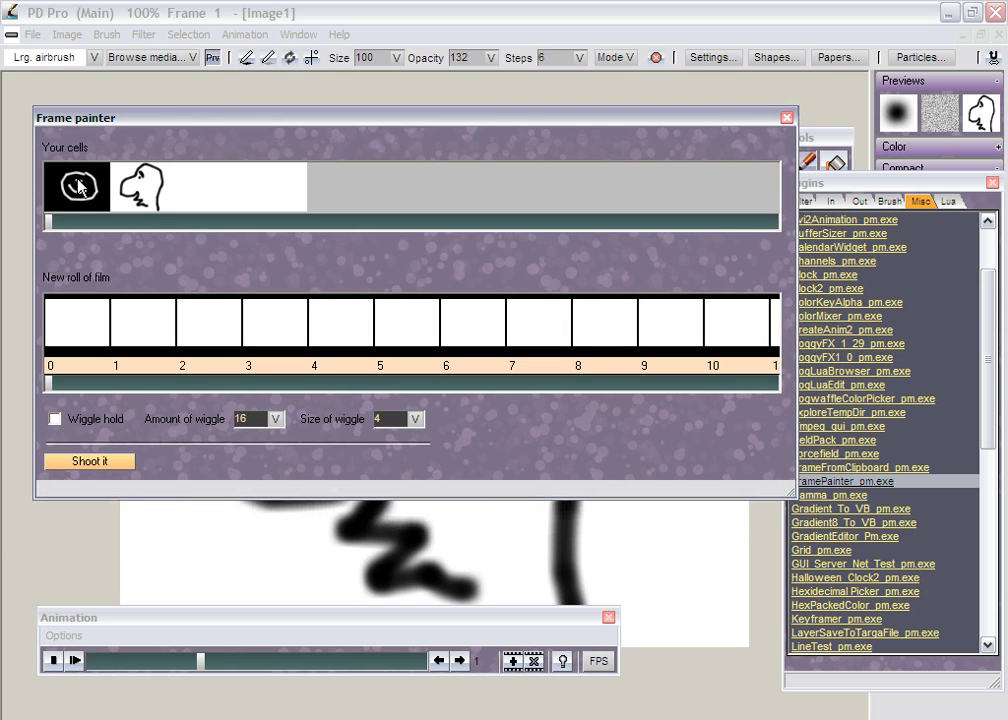
pyautogui.click(150, 188)
# Paint the smiley cell into film frames 0 through 9.
pyautogui.moveTo(46, 391)
pyautogui.mouseDown()
pyautogui.moveTo(49, 381)
pyautogui.moveTo(259, 385)
pyautogui.moveTo(261, 400)
pyautogui.moveTo(46, 392)
pyautogui.mouseUp()
pyautogui.click(75, 322)
pyautogui.click(338, 330)
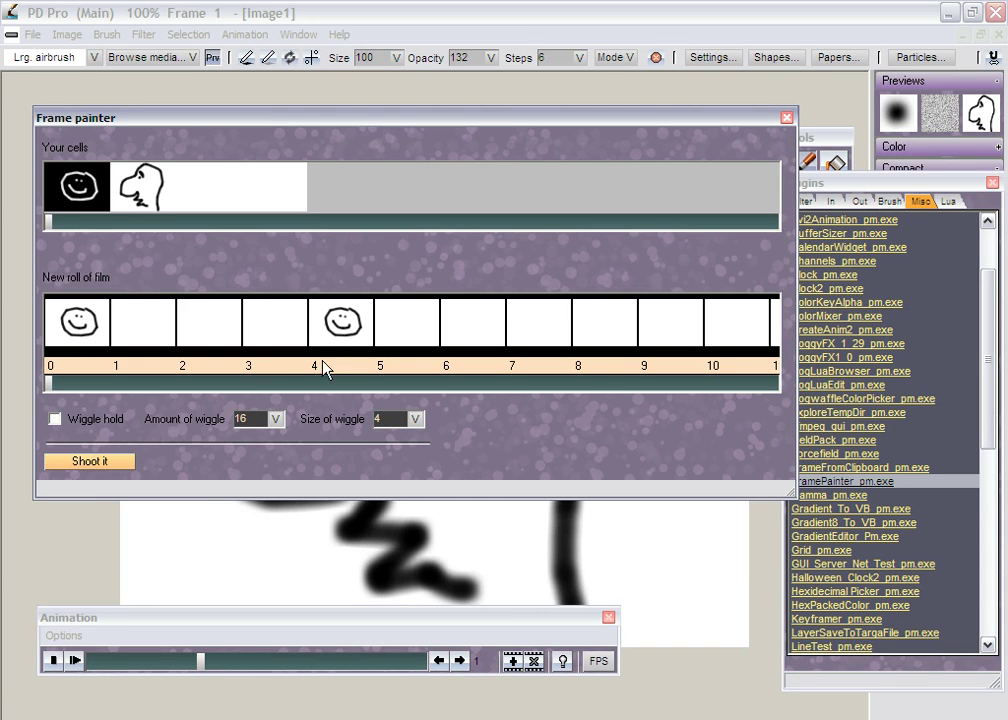
pyautogui.moveTo(76, 322); pyautogui.dragTo(603, 331)
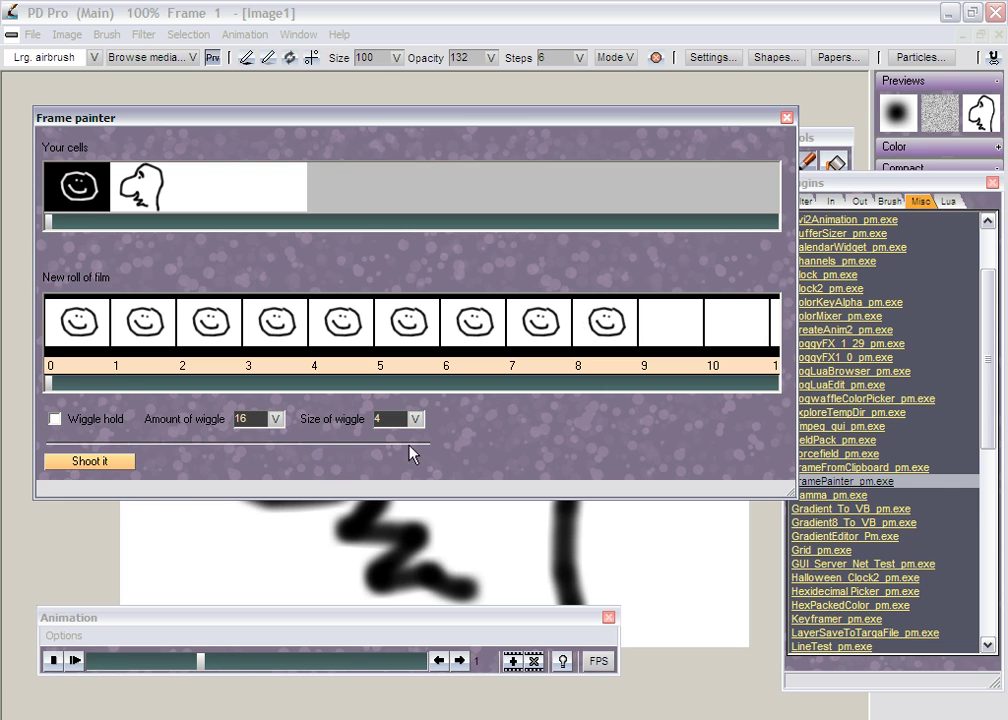
pyautogui.moveTo(52, 388); pyautogui.dragTo(248, 390)
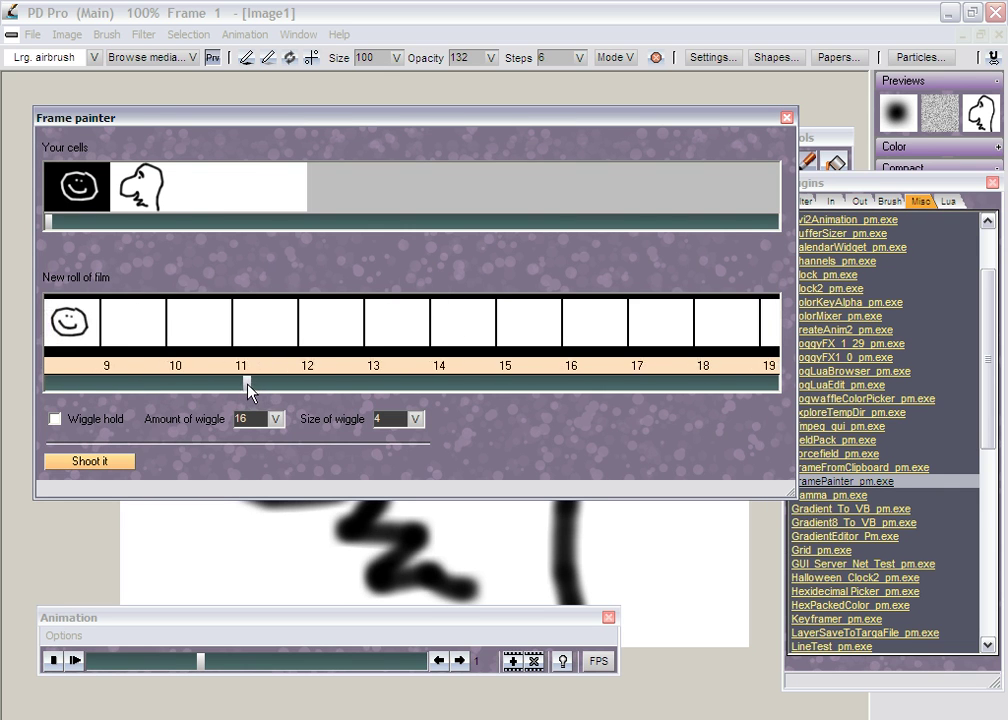
# Paint the dinosaur cell into film frames 10 through 18.
pyautogui.click(150, 198)
pyautogui.moveTo(137, 328); pyautogui.dragTo(725, 333)
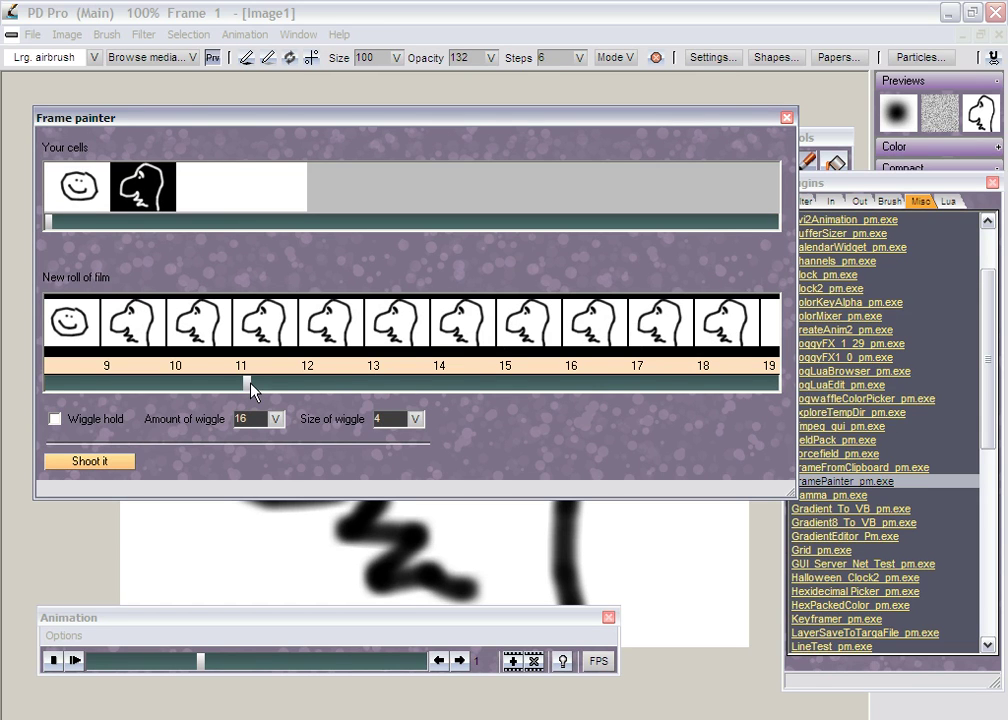
pyautogui.moveTo(248, 384); pyautogui.dragTo(475, 385)
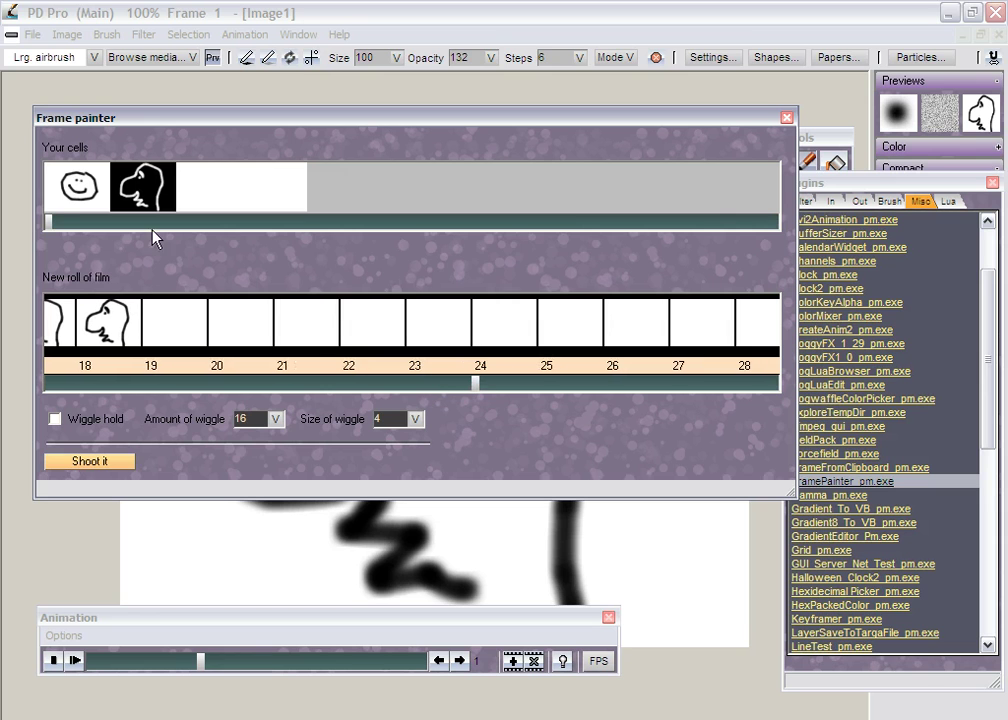
# Paint the smiley cell into film frames 19 through 23.
pyautogui.click(88, 207)
pyautogui.moveTo(169, 322); pyautogui.dragTo(412, 312)
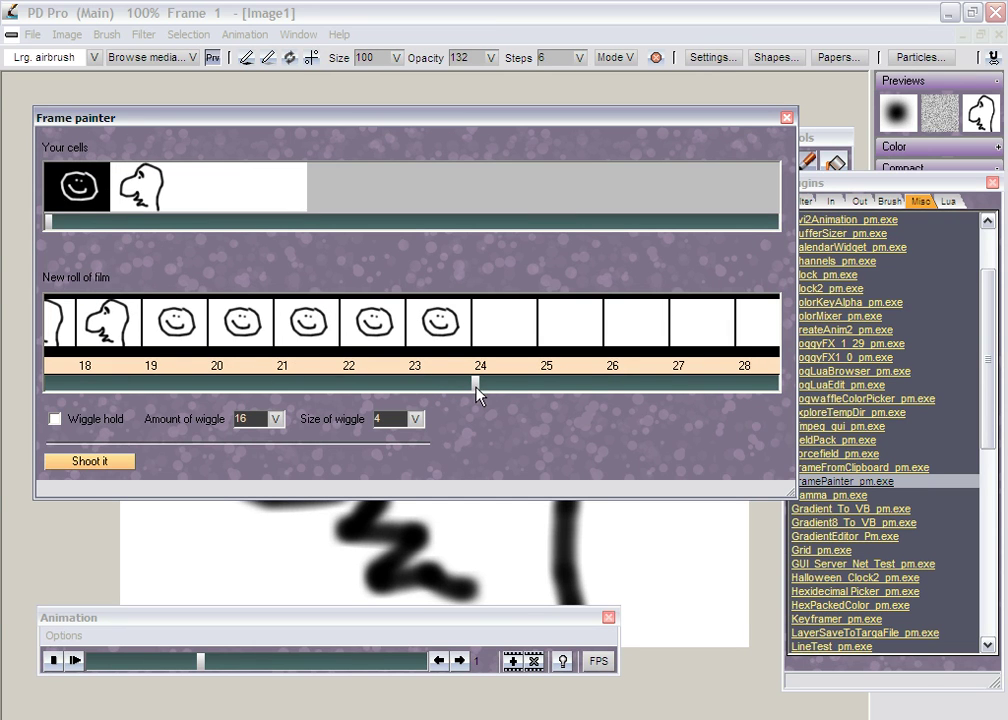
pyautogui.moveTo(475, 386); pyautogui.dragTo(569, 386)
# Paint the dinosaur into frames 24 through 29 and render the film into the animation.
pyautogui.click(136, 199)
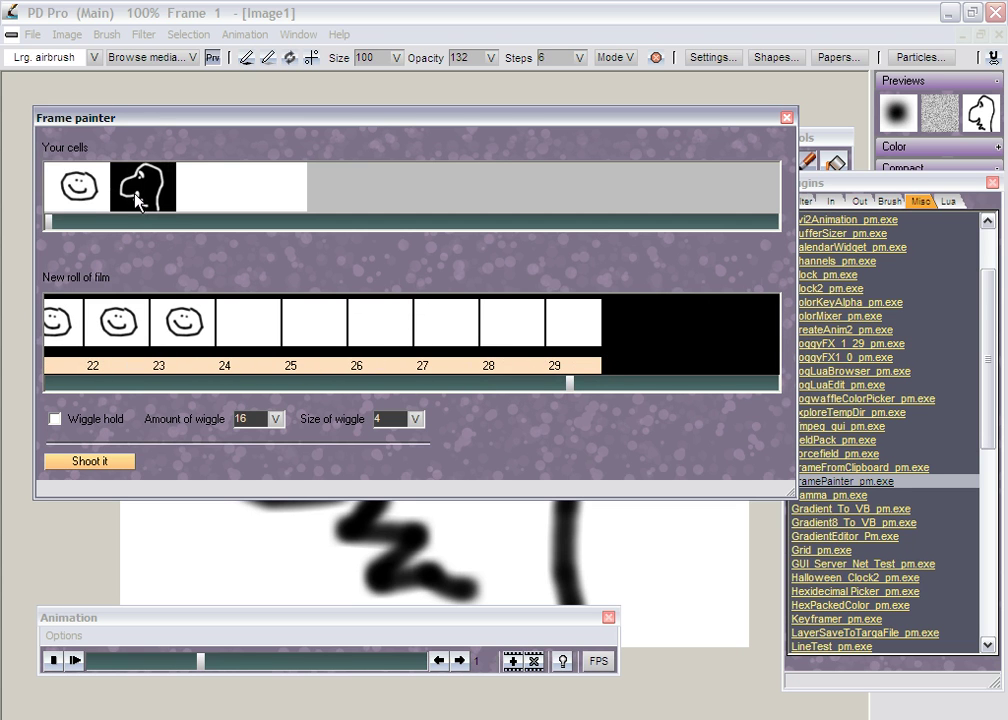
pyautogui.moveTo(248, 331)
pyautogui.mouseDown()
pyautogui.moveTo(585, 324)
pyautogui.moveTo(548, 333)
pyautogui.mouseUp()
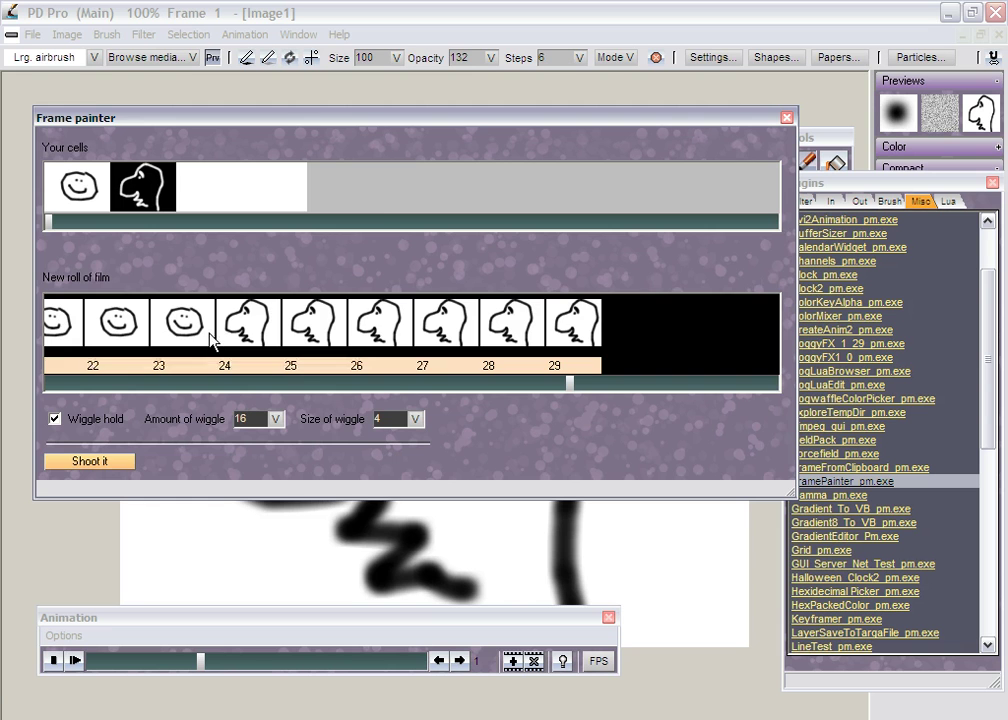
pyautogui.click(89, 461)
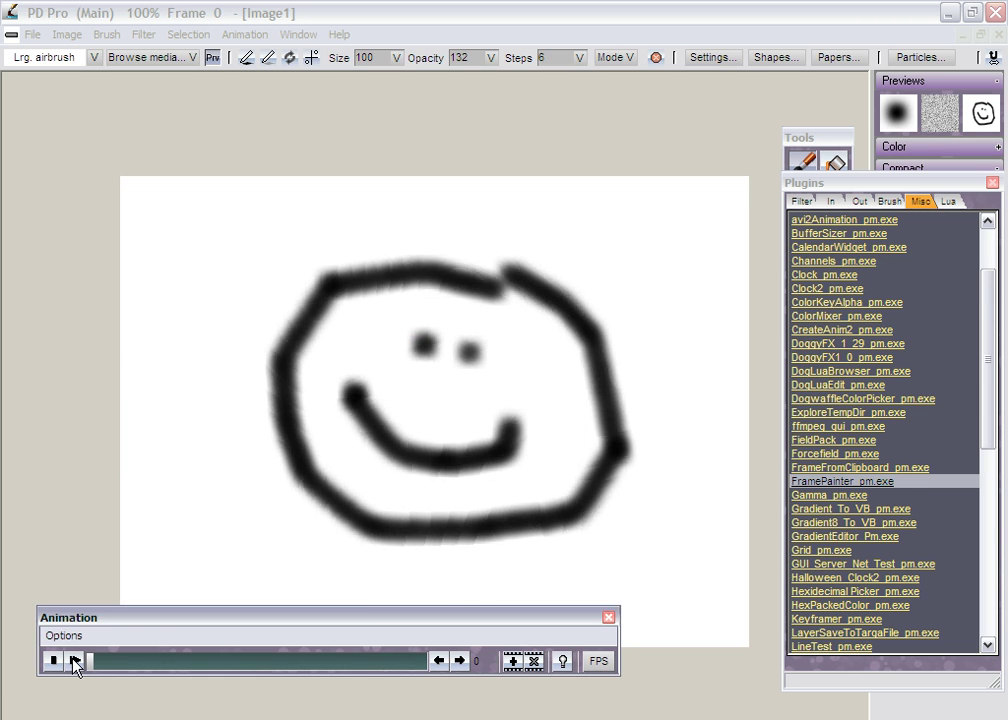
# Play the rendered animation and set its playback rate to the 12 fps preset.
pyautogui.click(73, 661)
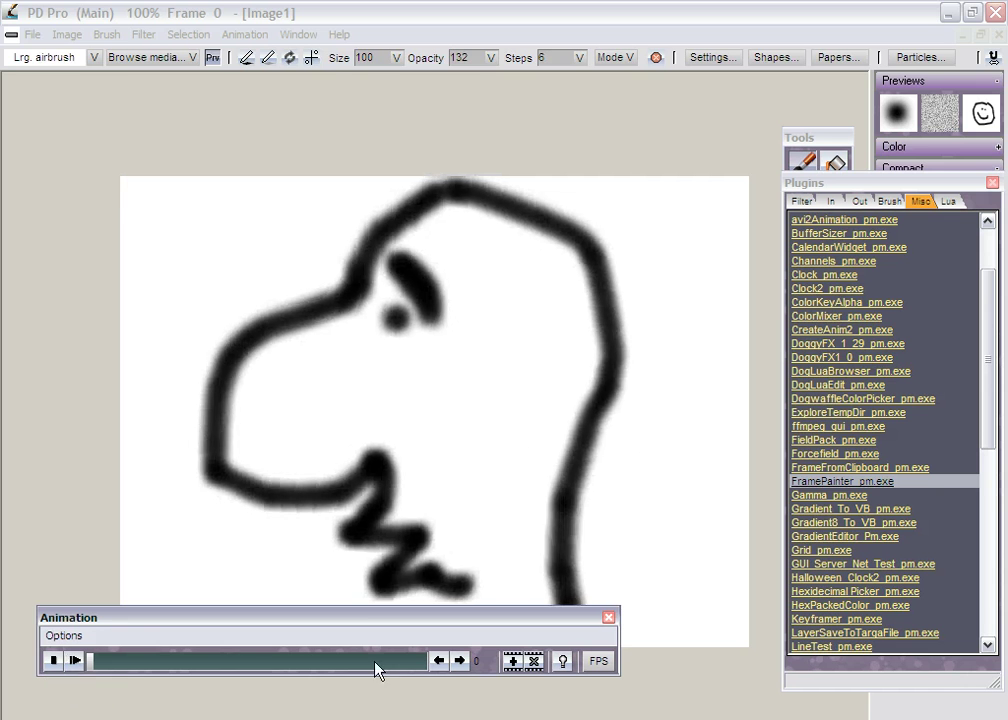
pyautogui.click(598, 661)
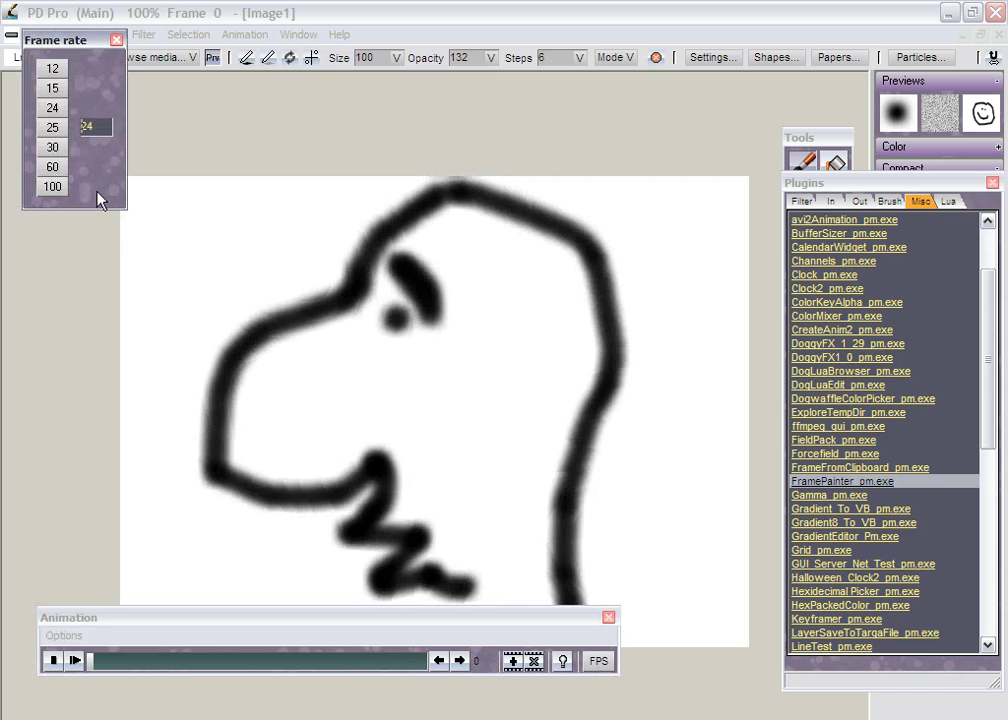
pyautogui.click(52, 69)
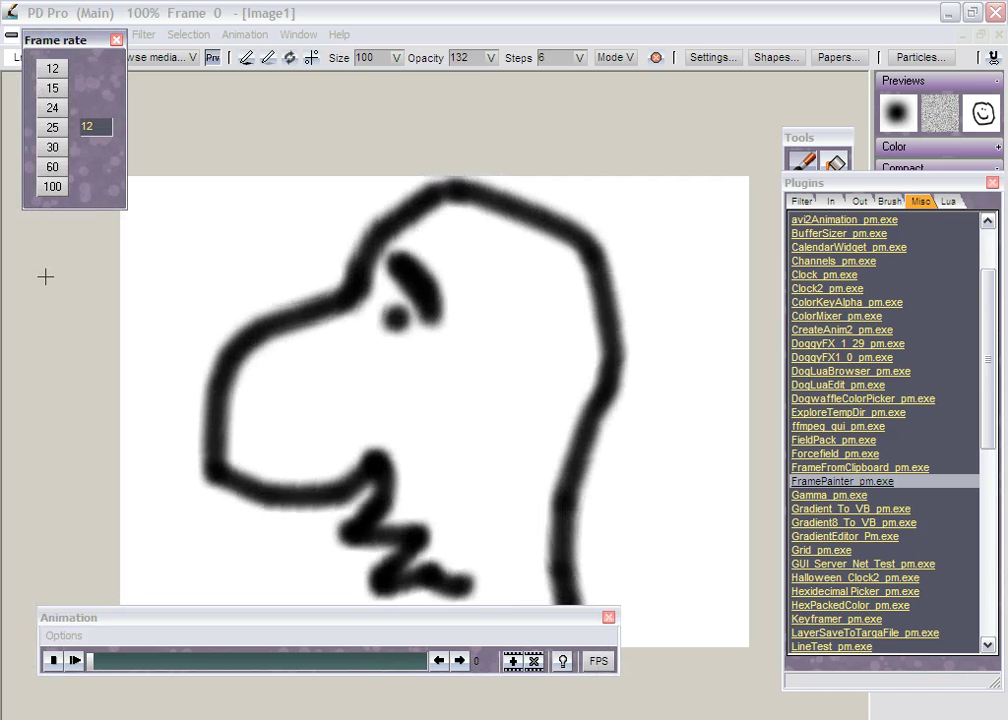